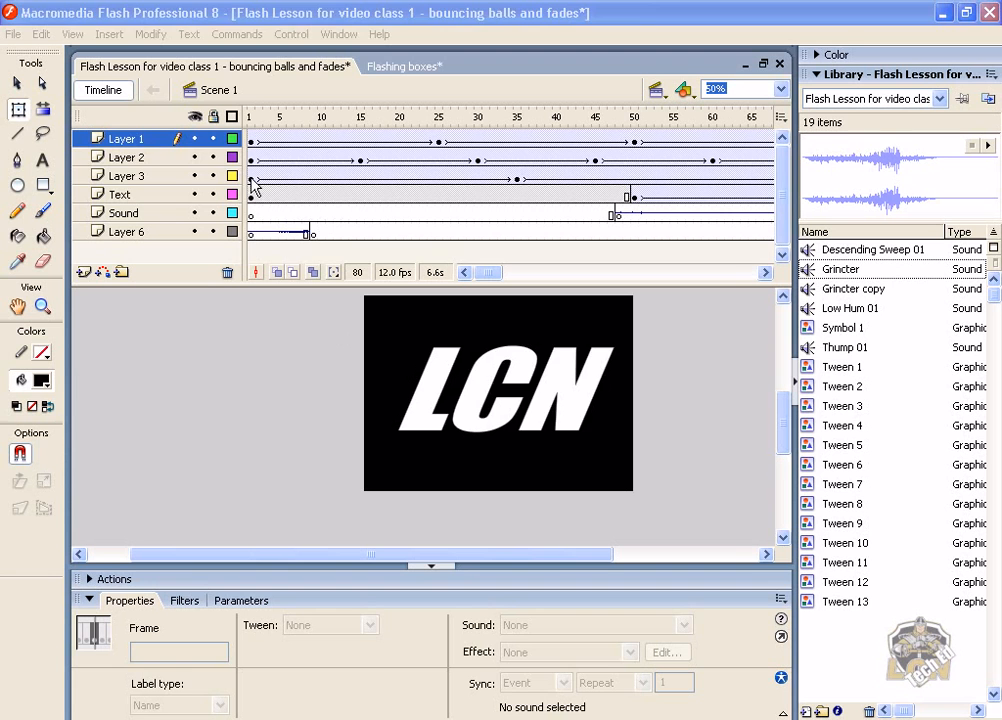
Test the finished bouncing balls movie from frame 1 of Layer 3, and close the preview
left_click(250, 178)
key("ctrl+Return")
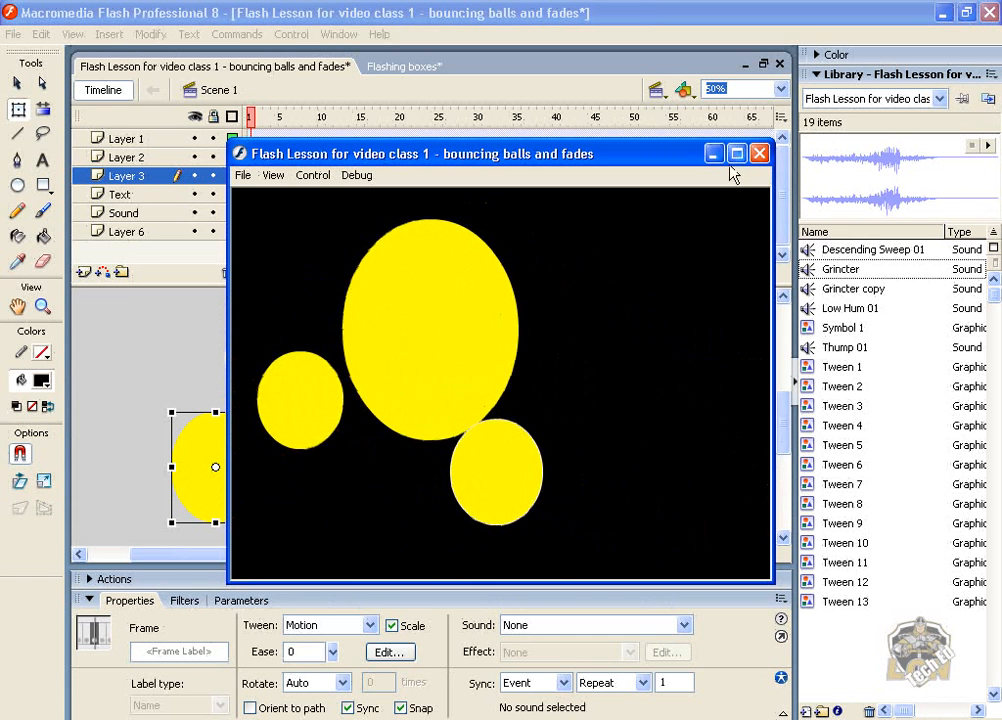
left_click(760, 154)
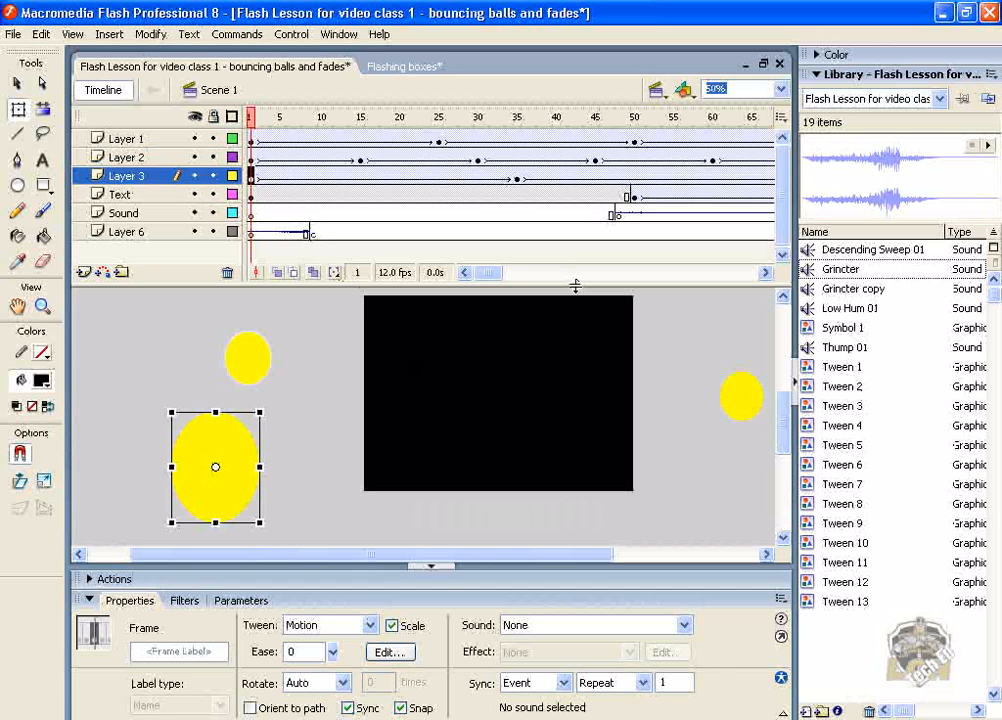
Enlarge the timeline area, select Layer 6 and play the finished animation on the stage
left_click_drag(575, 286, 540, 303)
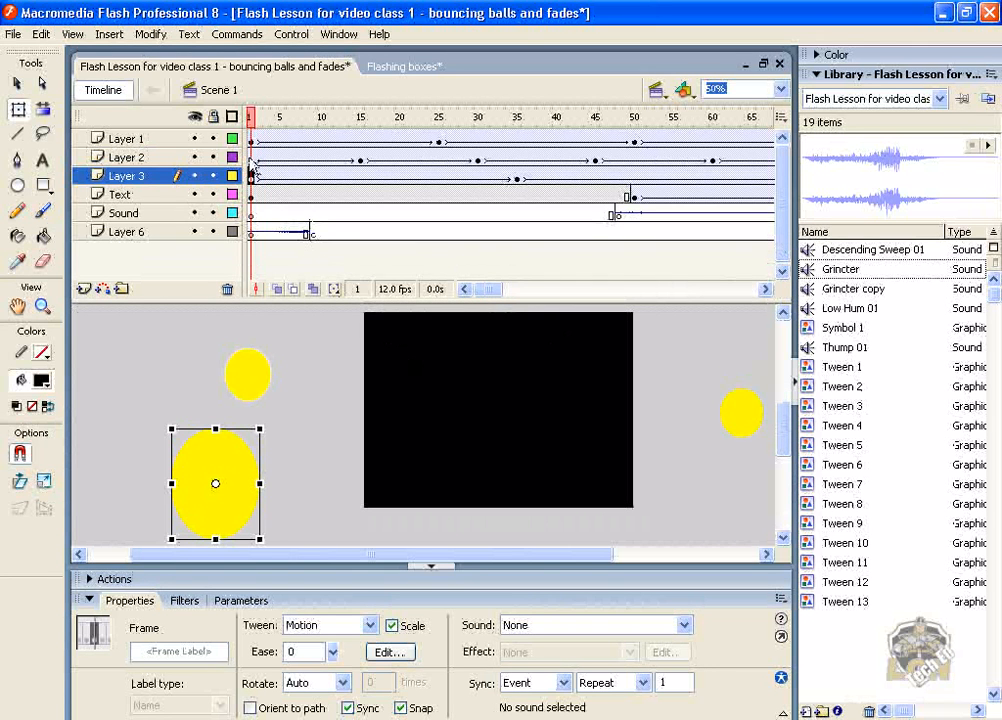
left_click(127, 232)
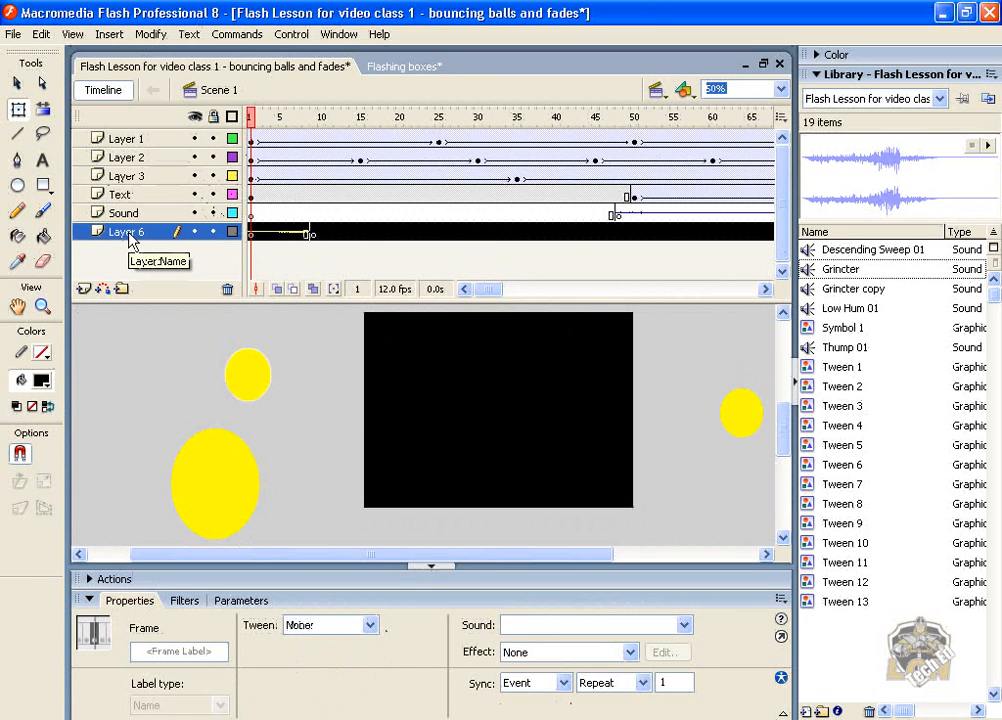
key("Return")
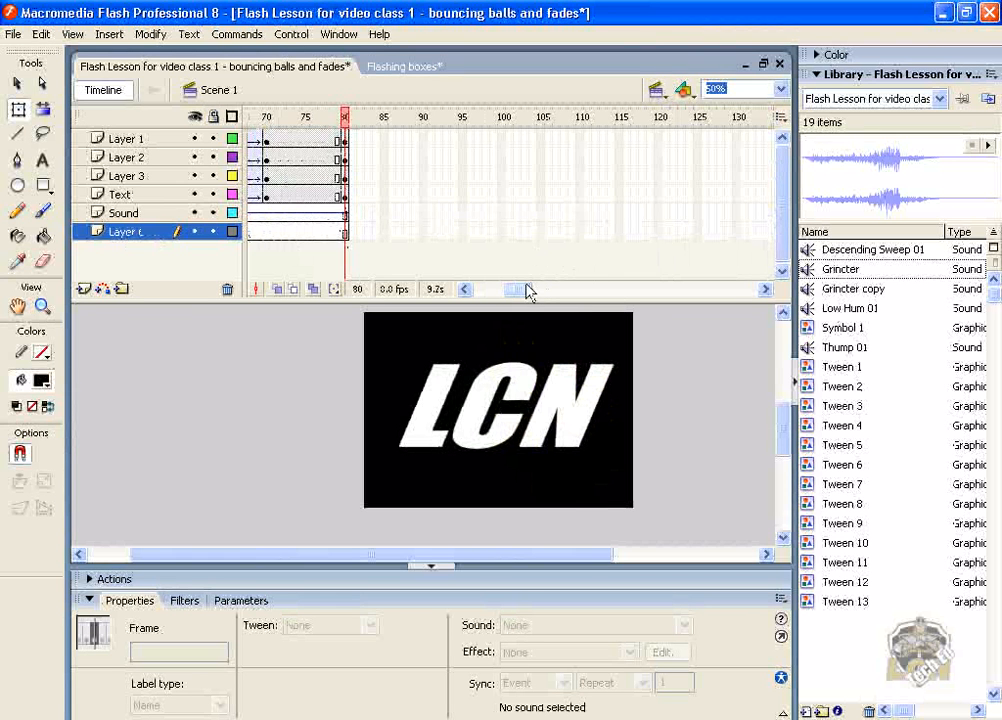
left_click_drag(528, 290, 490, 290)
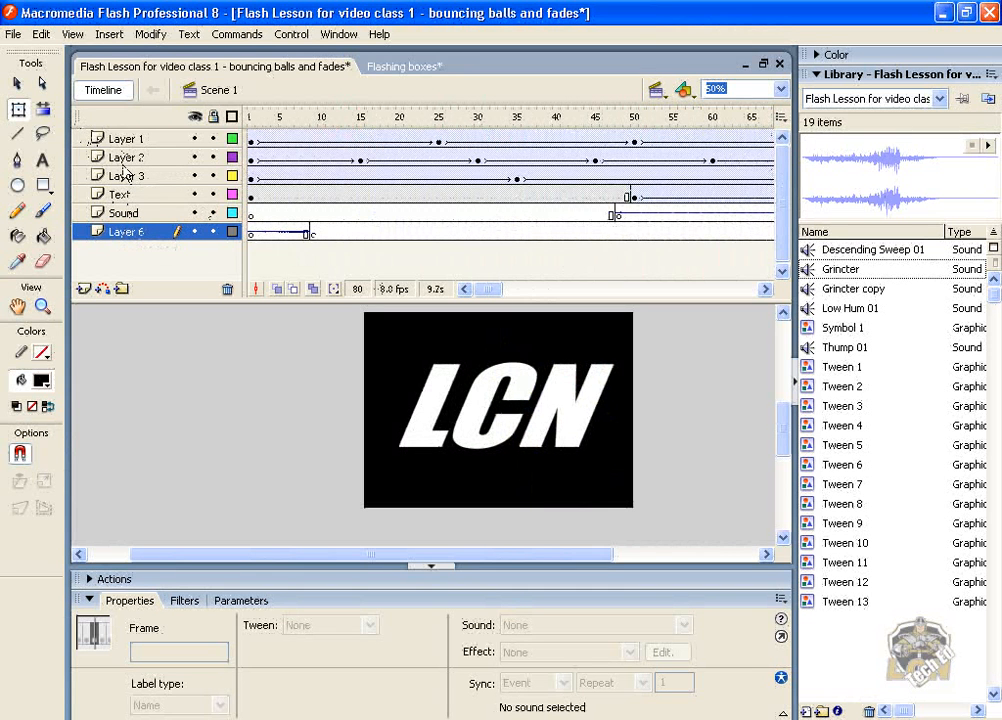
Create a new Flash Document and set its background colour to black
left_click(13, 34)
left_click(28, 57)
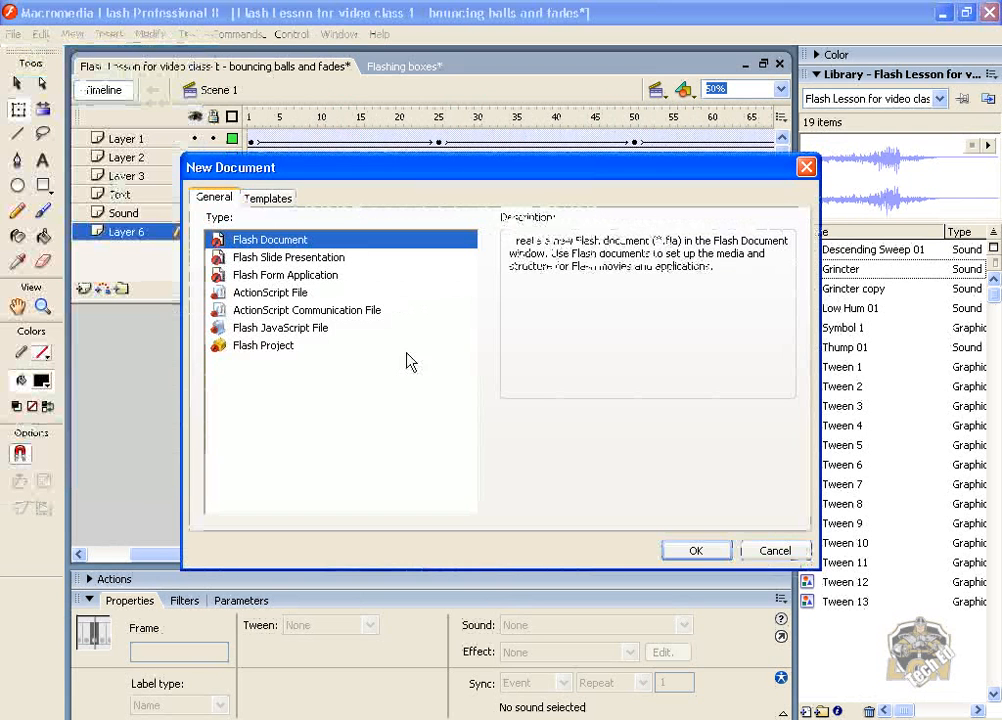
left_click(700, 551)
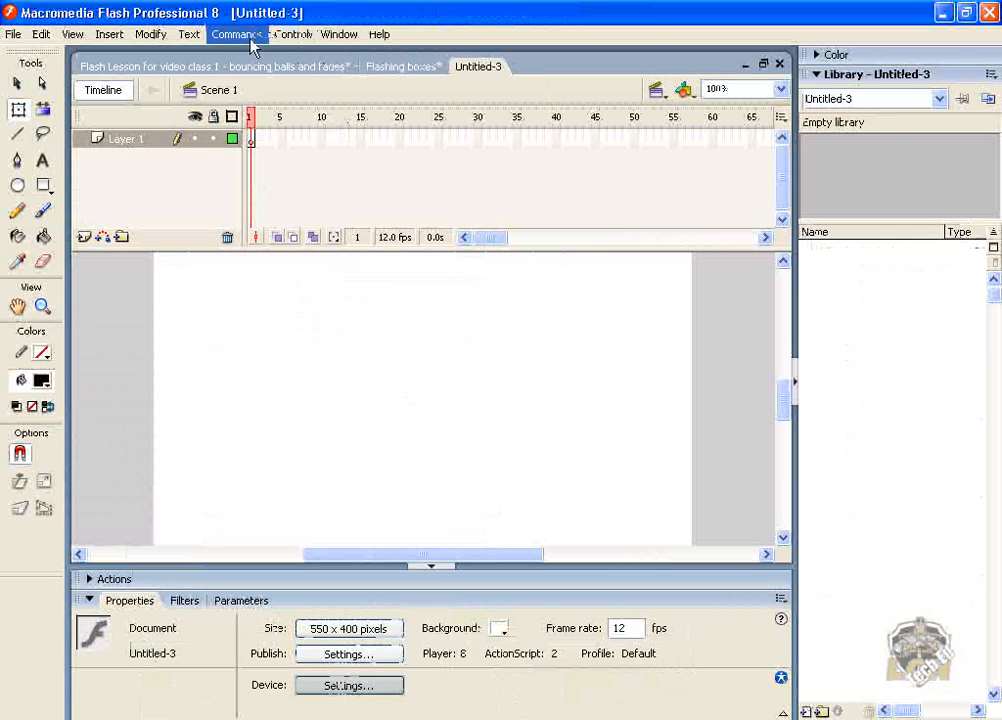
left_click(68, 36)
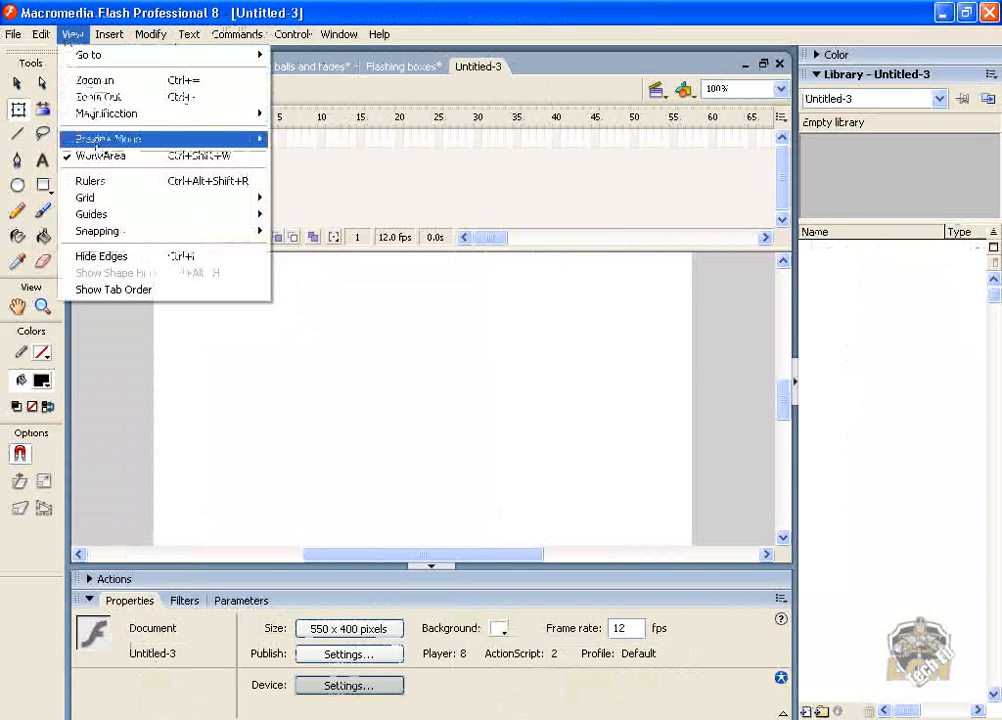
left_click(95, 98)
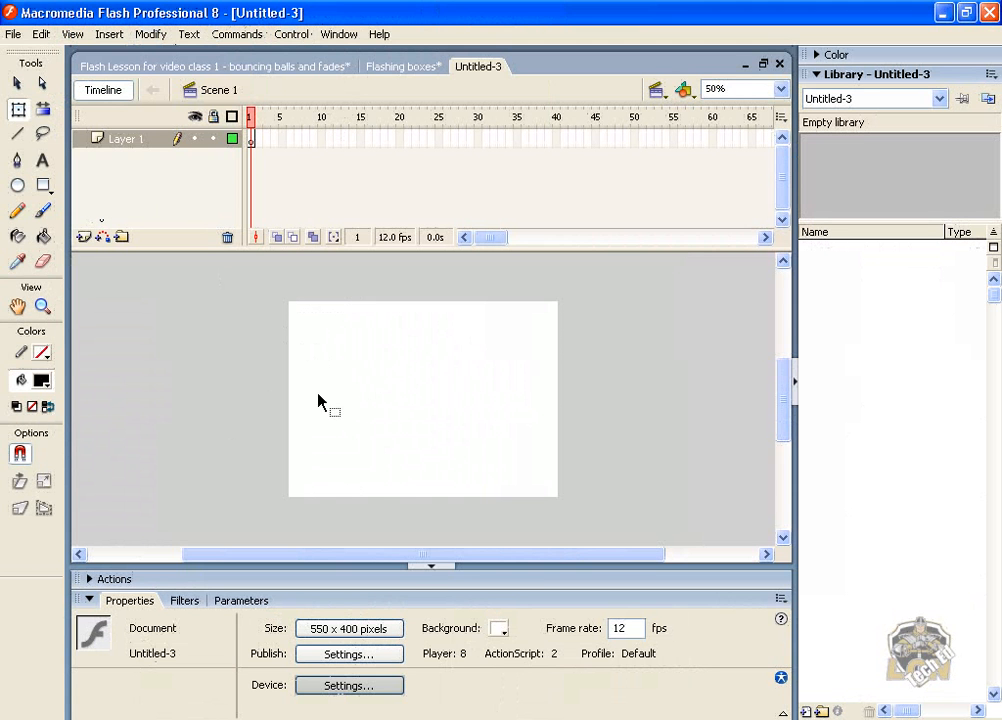
left_click(498, 629)
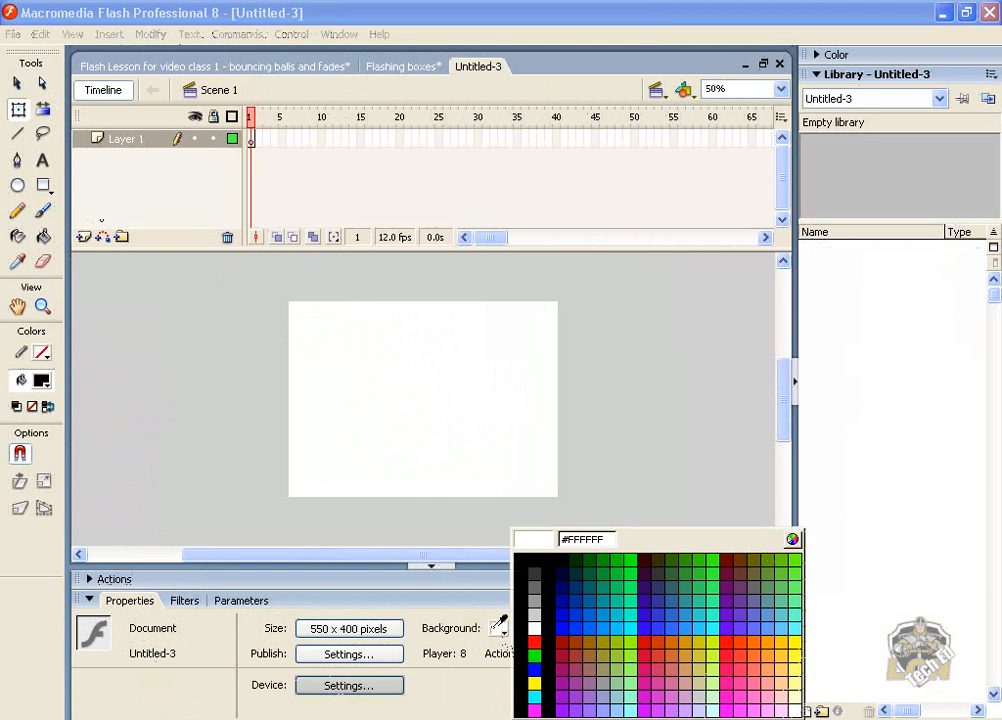
left_click(532, 561)
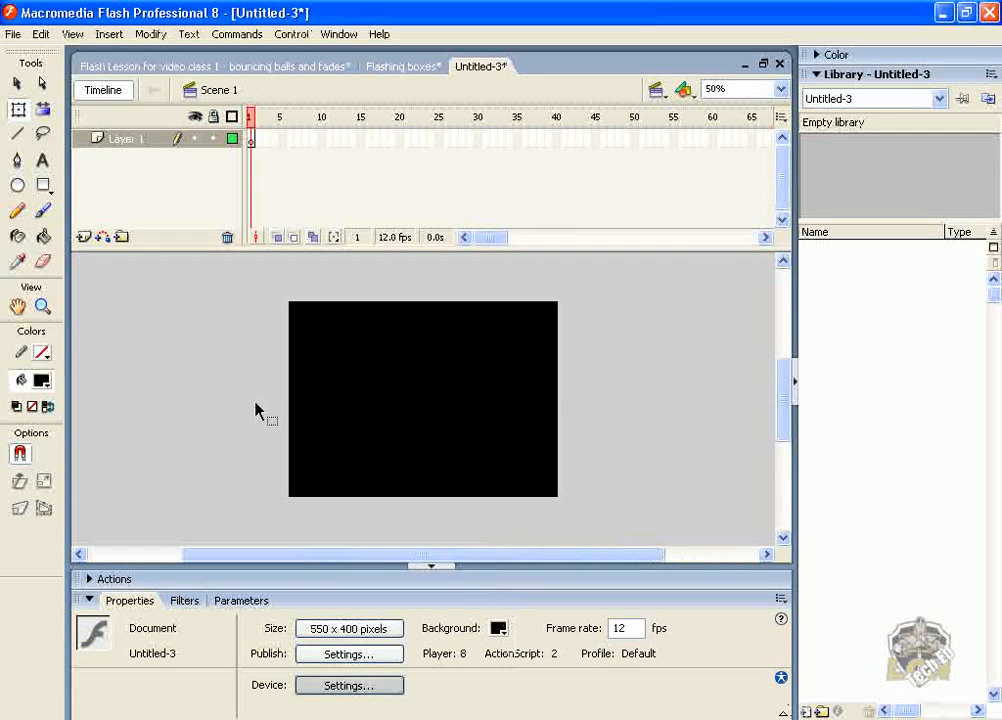
Draw a dark yellow oval without a stroke, about 112 by 134 pixels, beside the stage's left edge on frame 1 of Layer 1
left_click(17, 187)
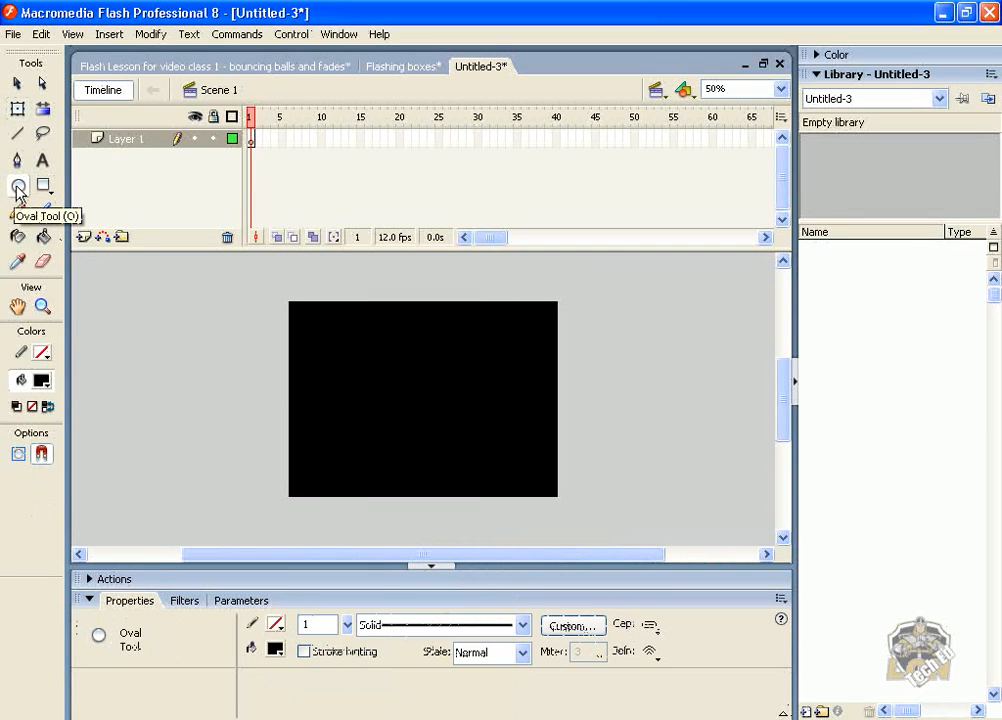
left_click(251, 140)
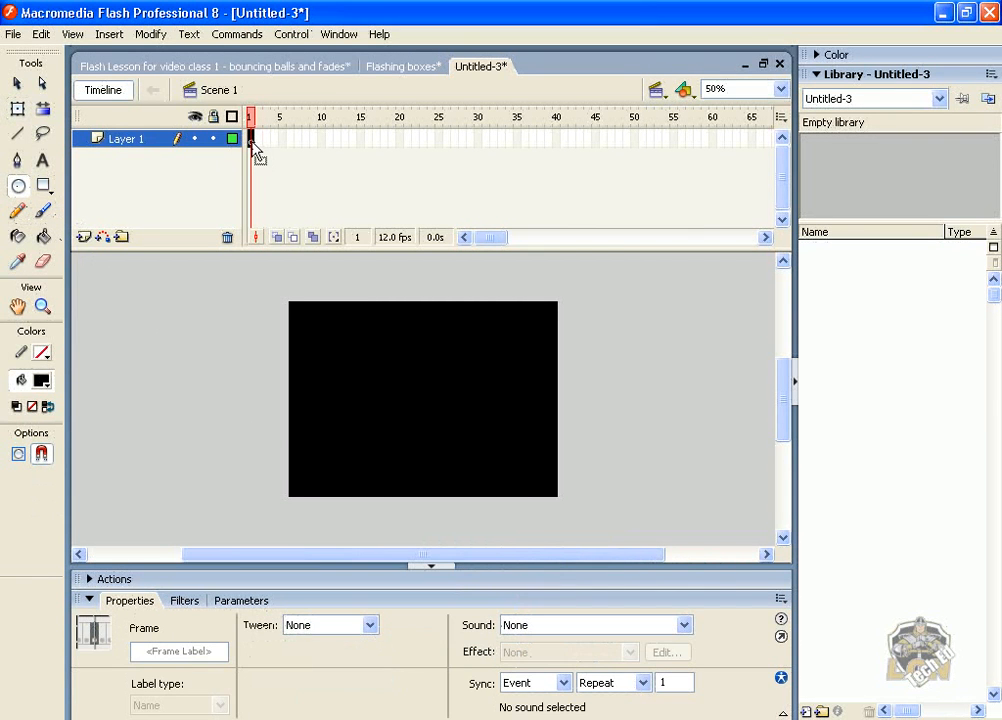
left_click(41, 381)
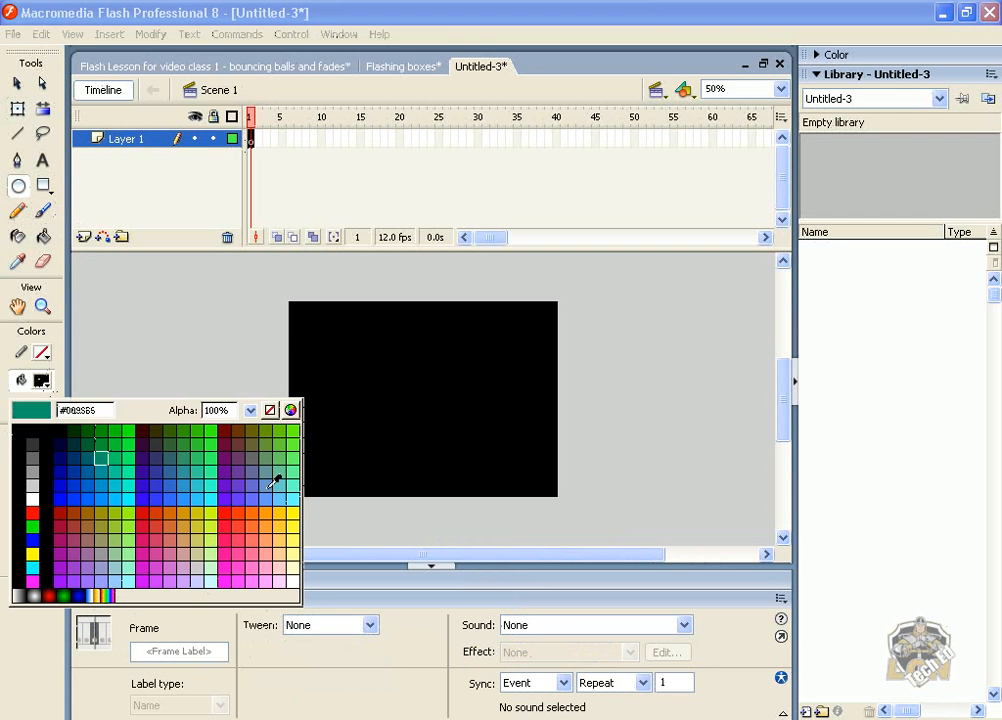
left_click(292, 411)
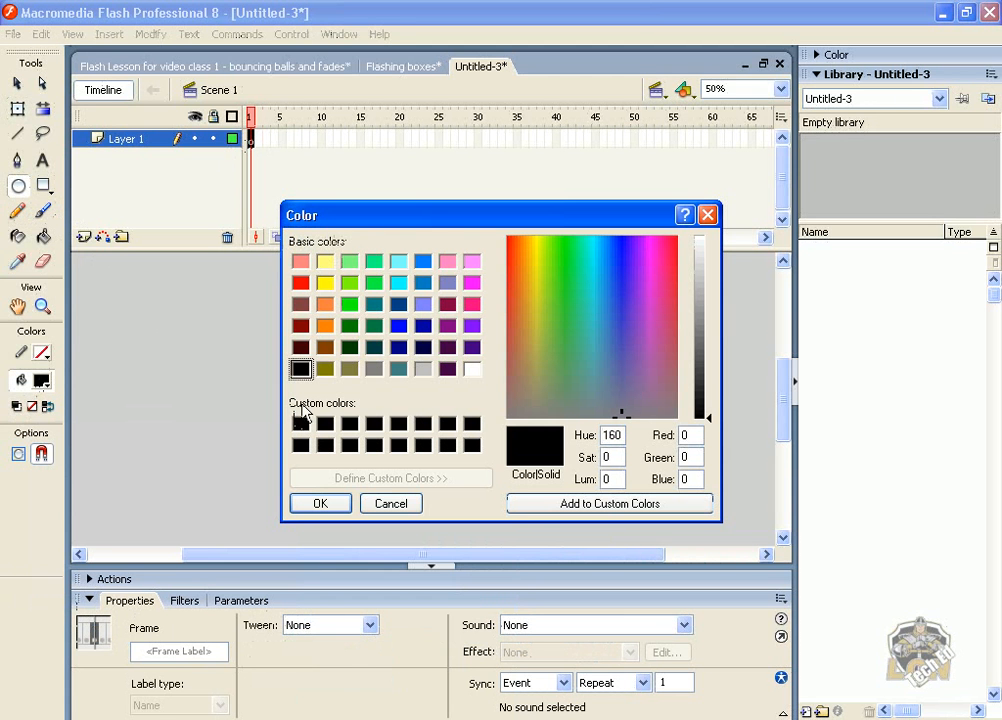
left_click(325, 372)
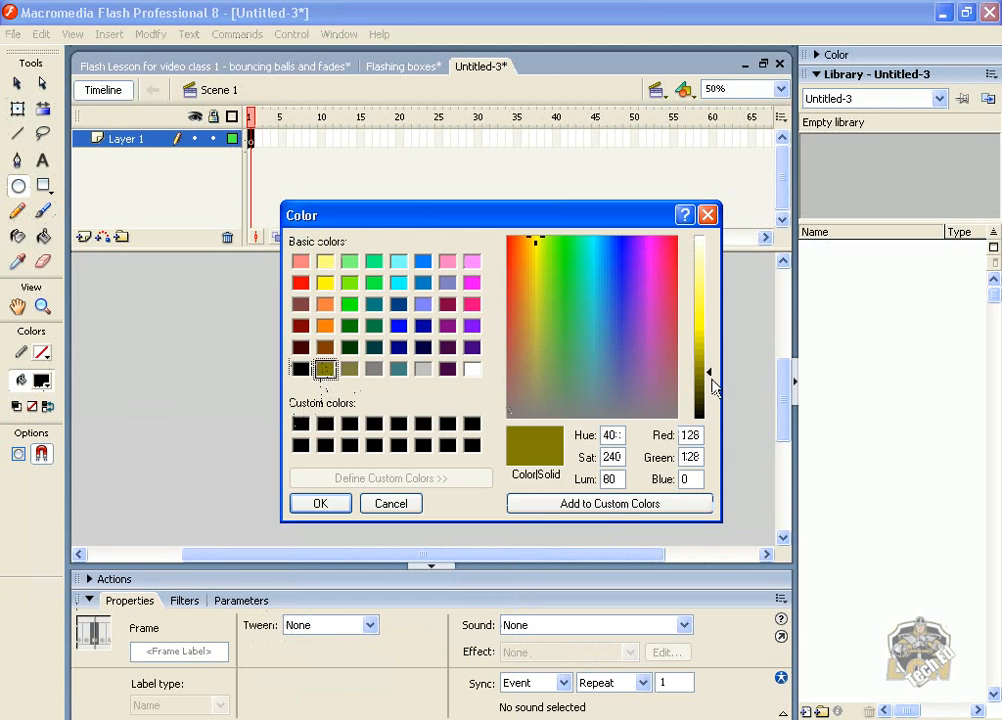
left_click_drag(711, 372, 713, 349)
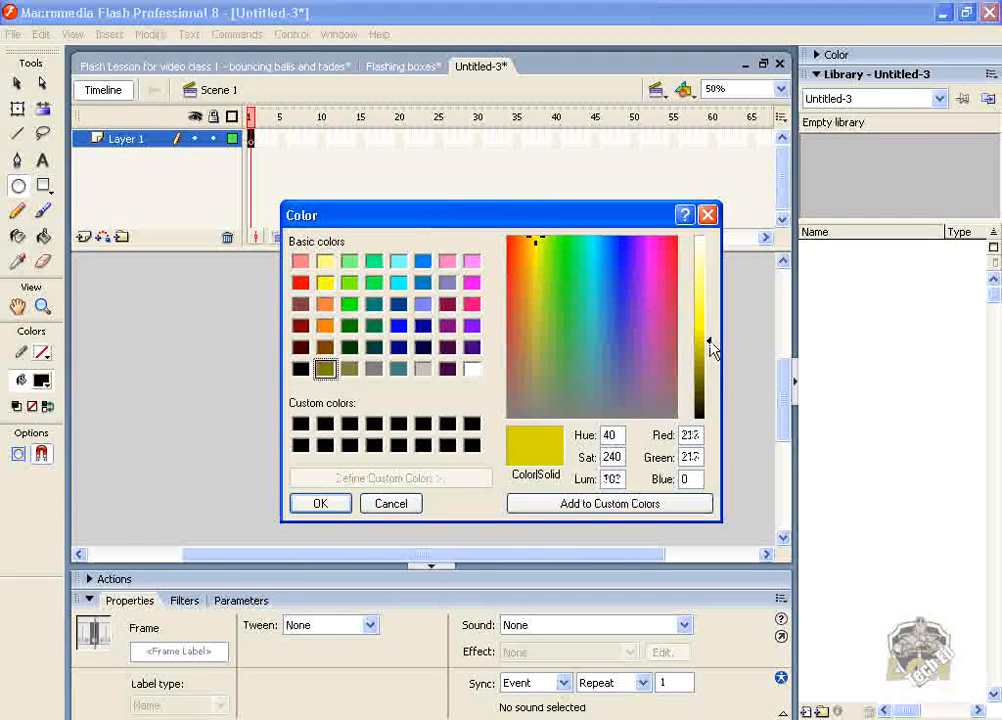
left_click(322, 503)
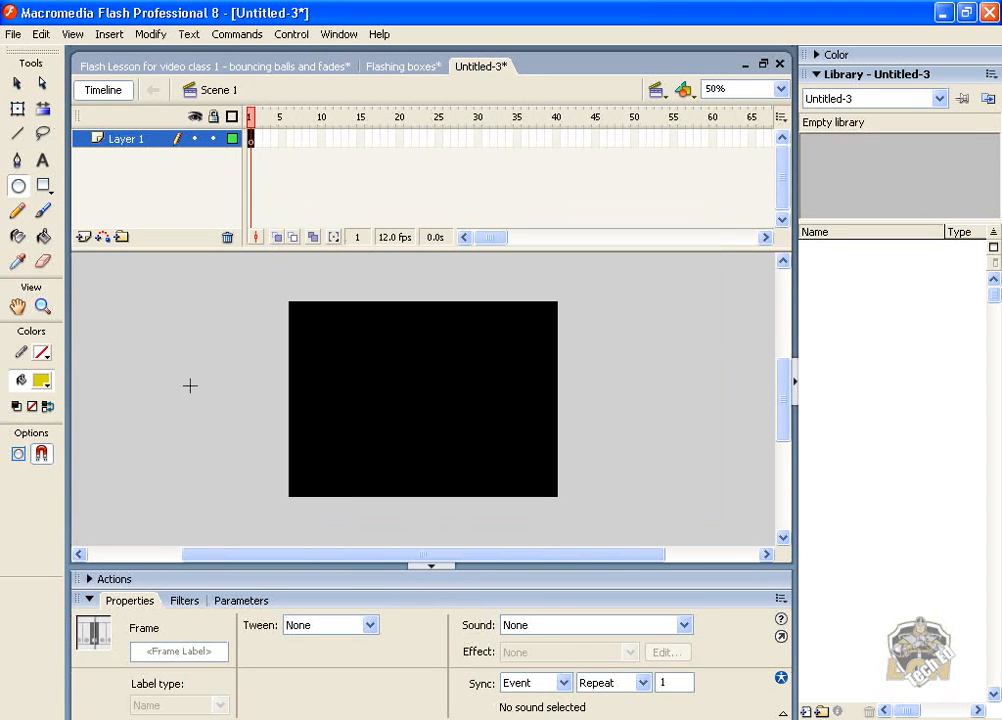
left_click_drag(171, 349, 226, 414)
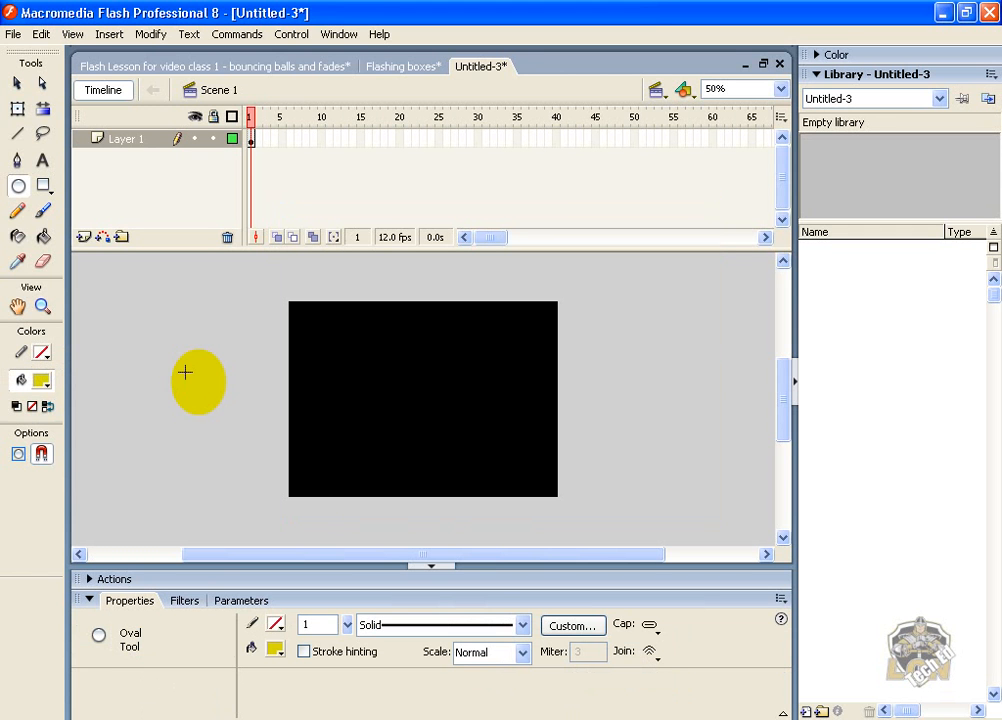
Insert a keyframe at frame 20 and move the ball to the stage's lower edge, at about X 166, Y 248
left_click(17, 83)
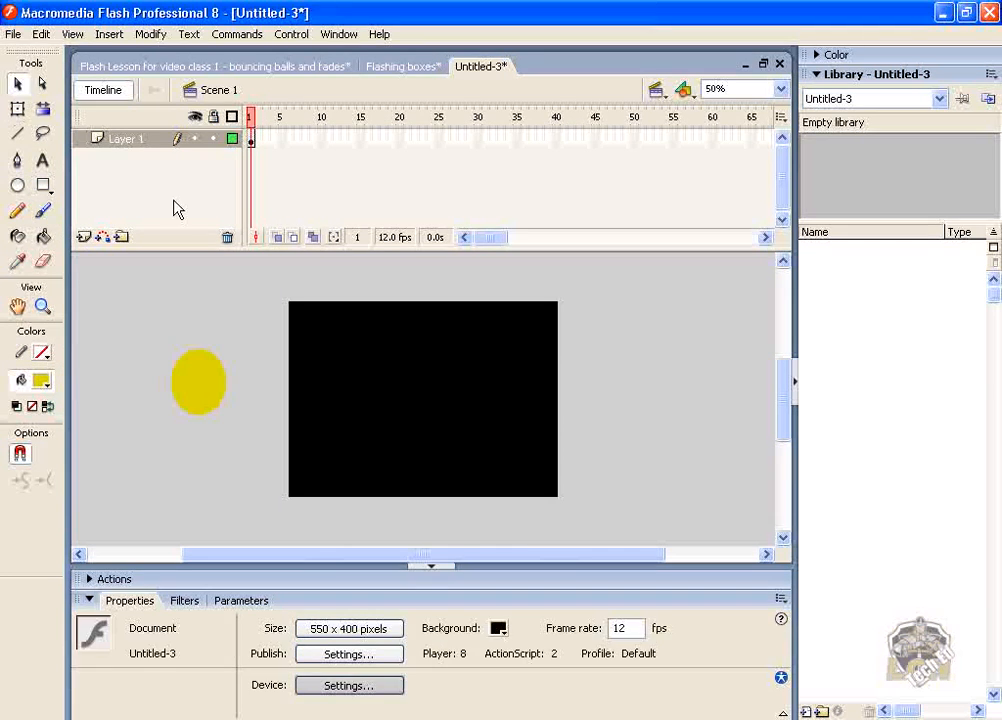
left_click(400, 141)
key("F6")
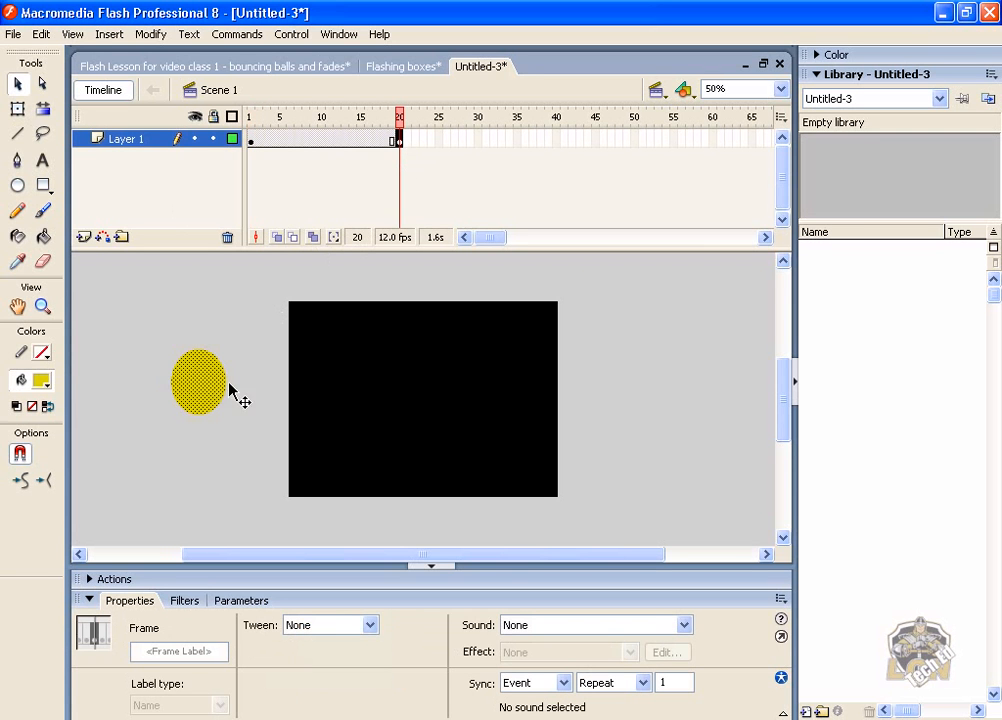
left_click_drag(217, 396, 415, 469)
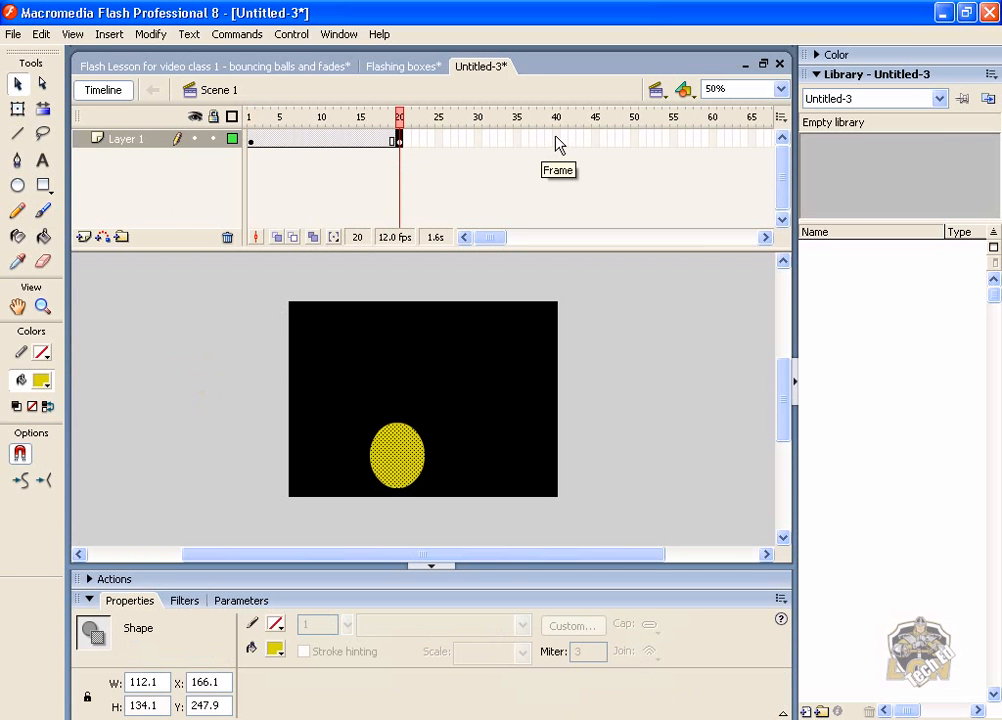
Insert a keyframe at frame 40 and move the ball near the stage's right edge, at about X 428, Y 98
key("F6")
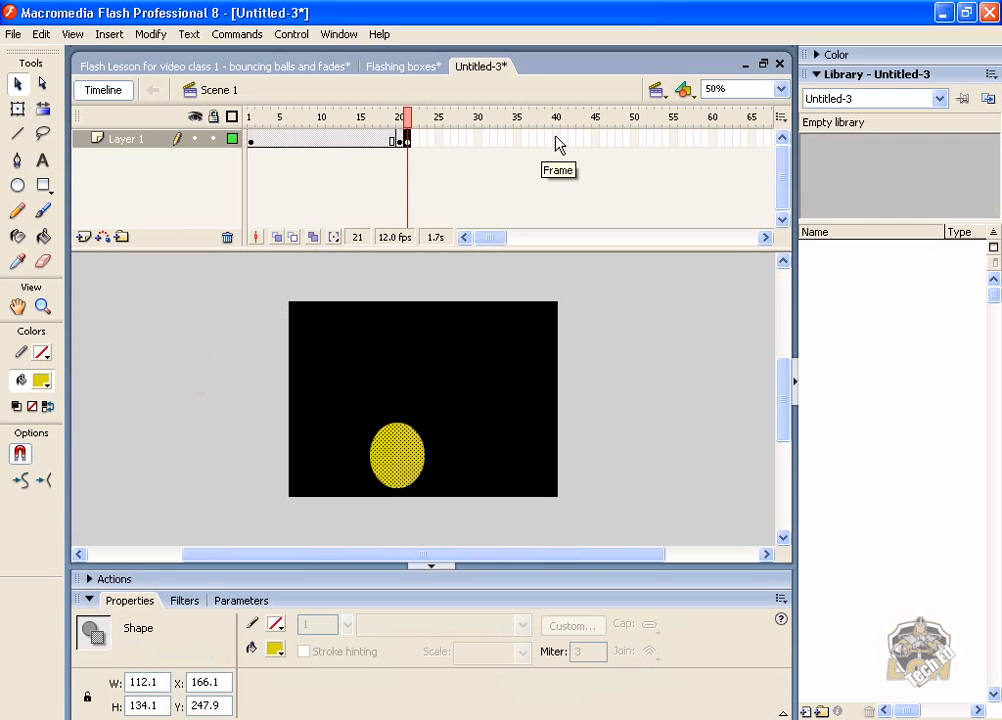
key("ctrl+z")
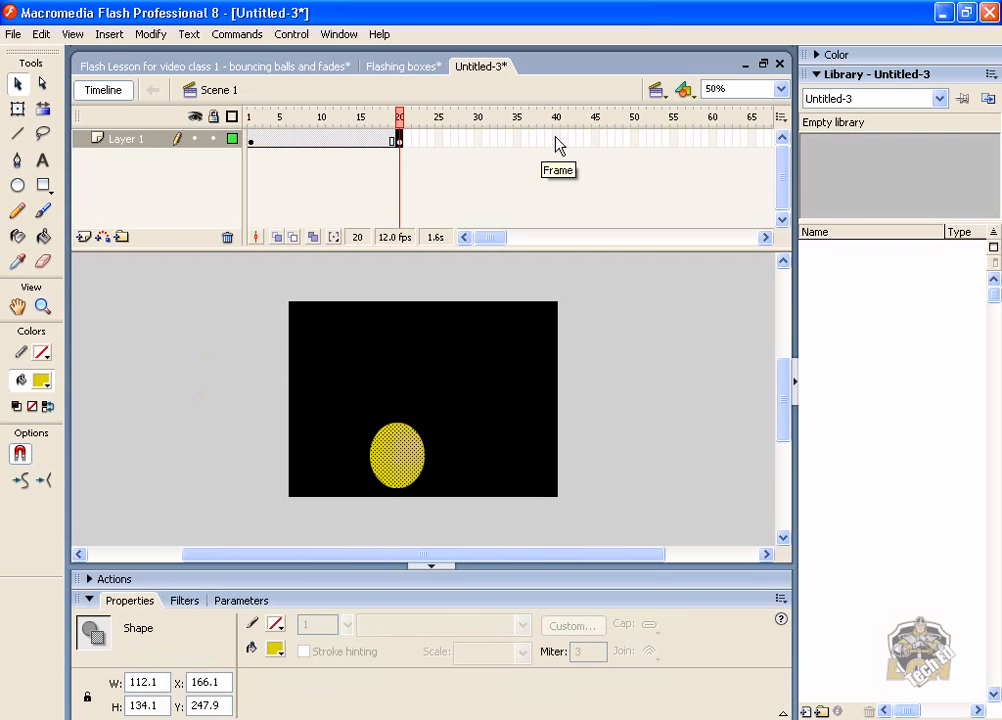
left_click(557, 138)
key("F6")
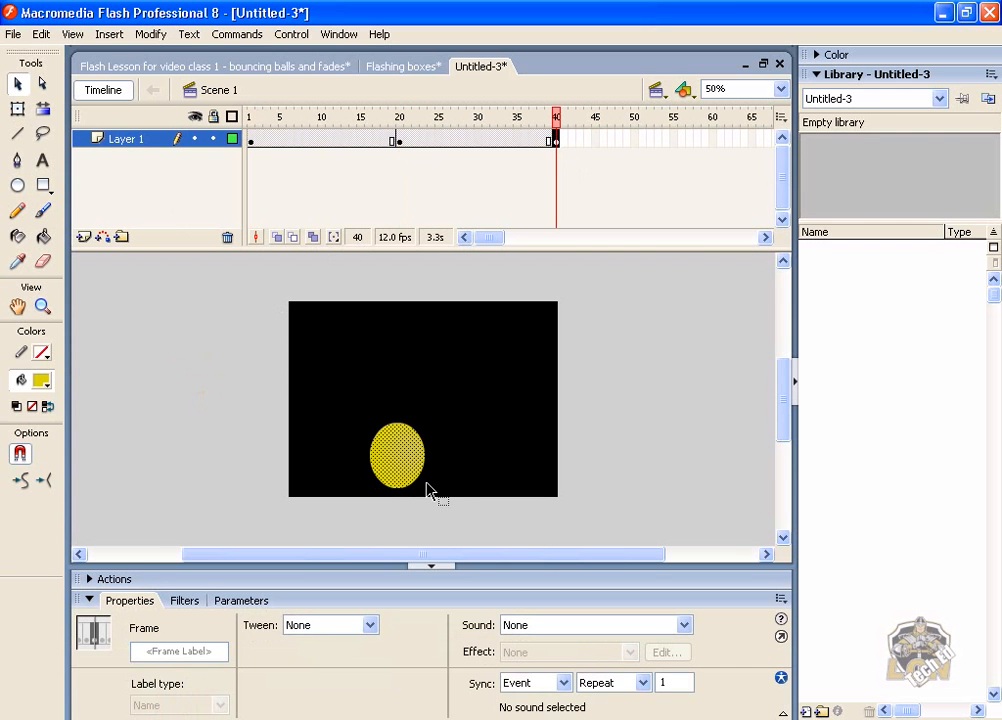
left_click_drag(418, 476, 546, 402)
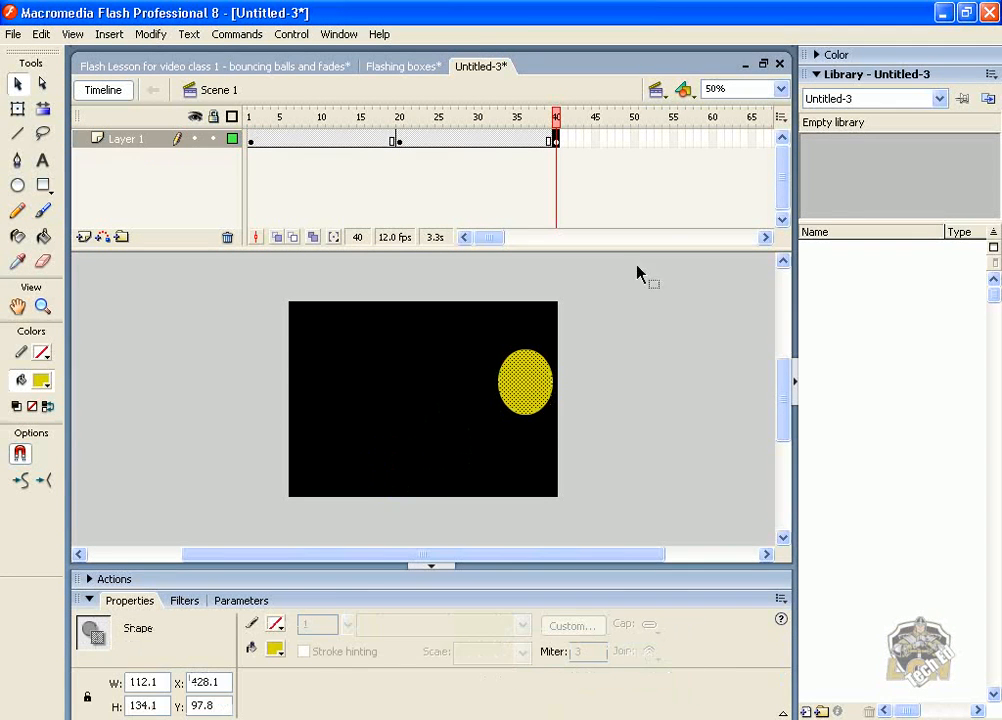
Insert a keyframe at frame 60 and move the ball to the stage's upper edge, at about X 123, Y 10
left_click(714, 140)
key("F6")
left_click_drag(529, 397, 376, 344)
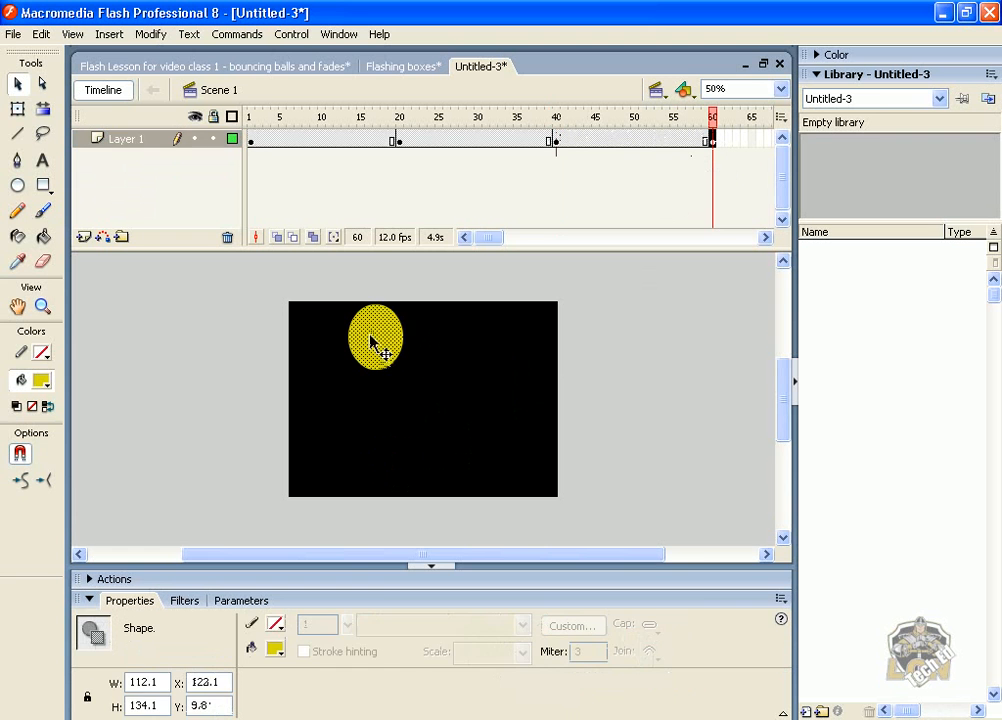
Create motion tweens between the keyframes at frames 1, 20, 40 and 60, and play the animation from frame 1
right_click(302, 141)
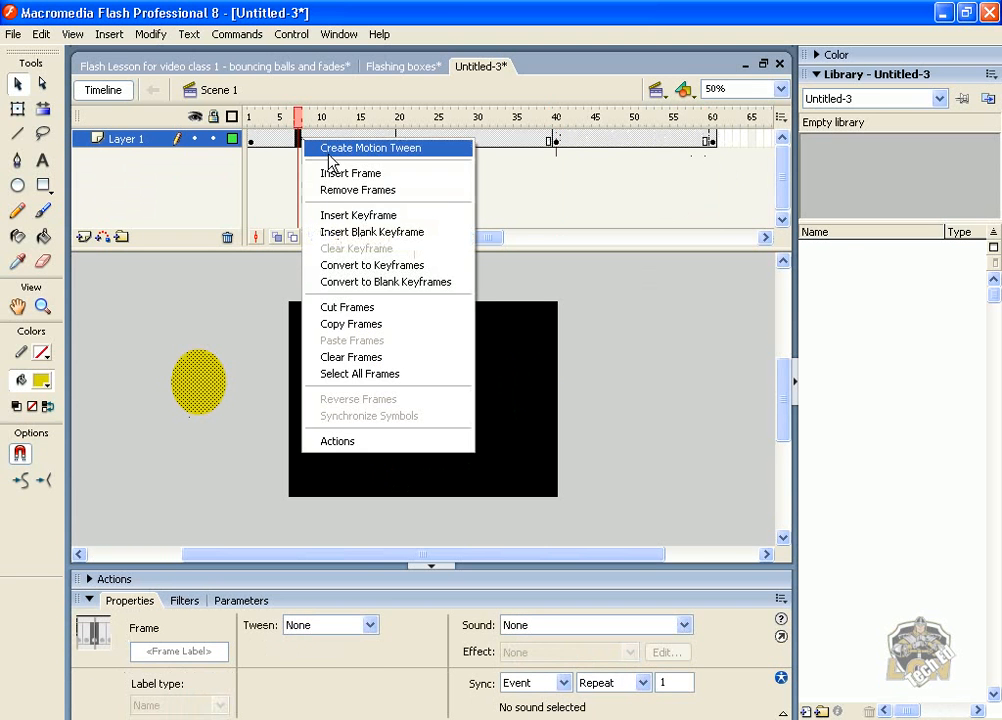
left_click(329, 155)
right_click(458, 146)
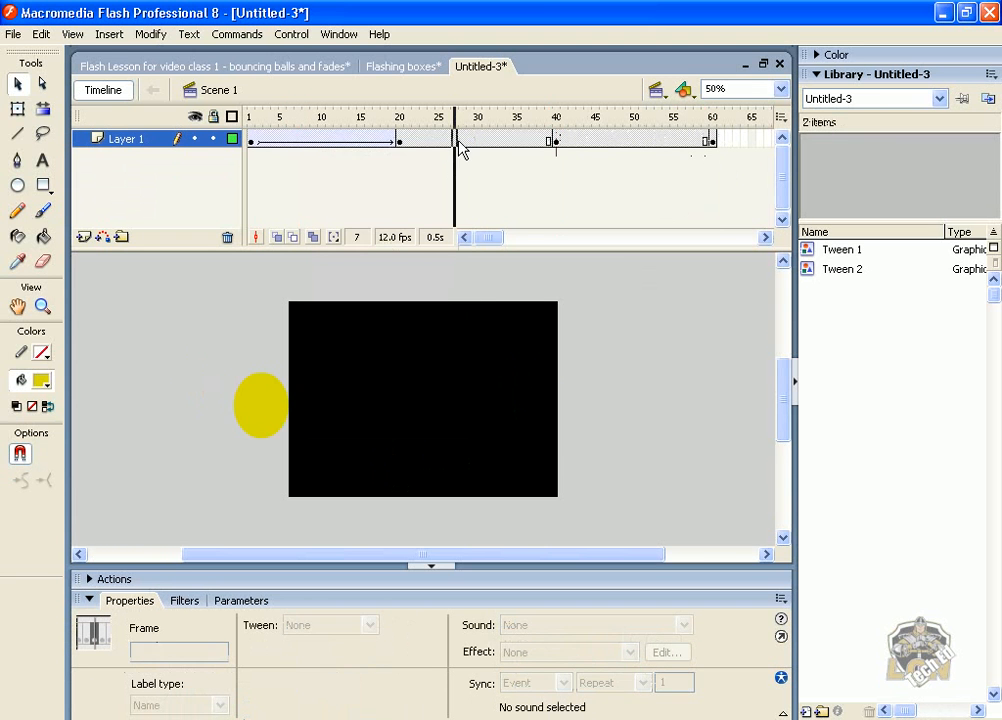
left_click(588, 152)
left_click(595, 140)
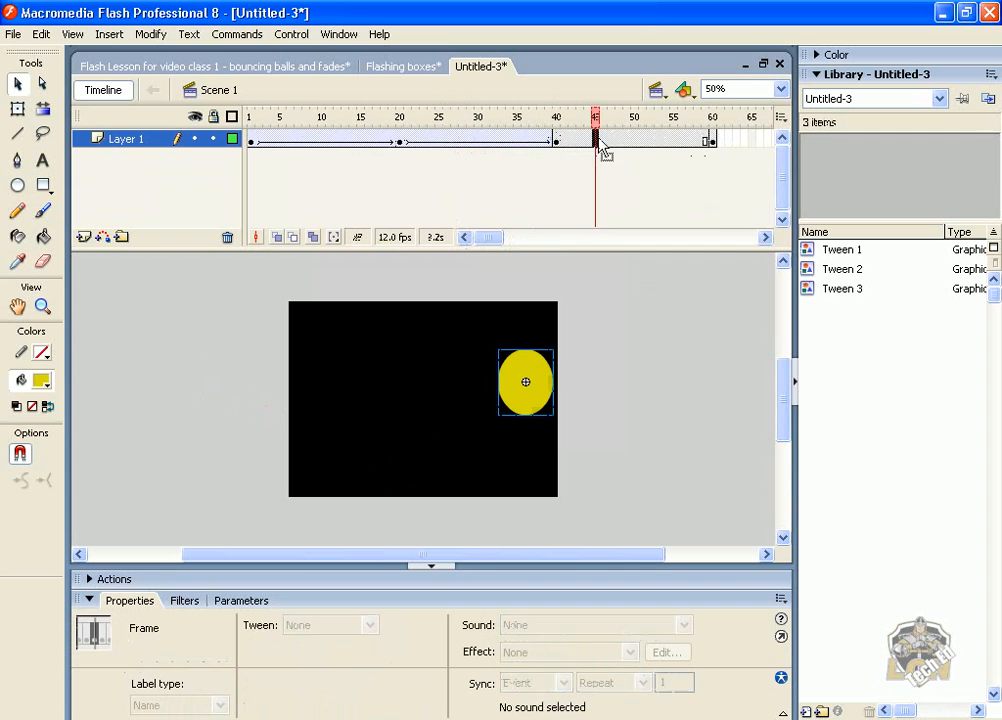
right_click(597, 141)
left_click(622, 151)
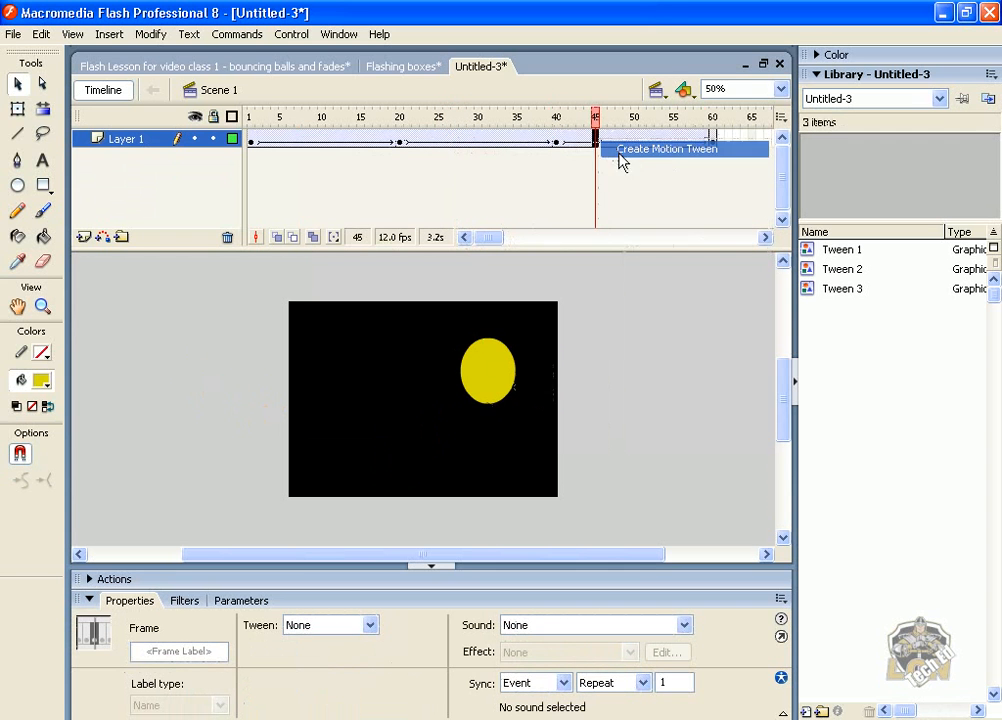
left_click(253, 140)
key("Return")
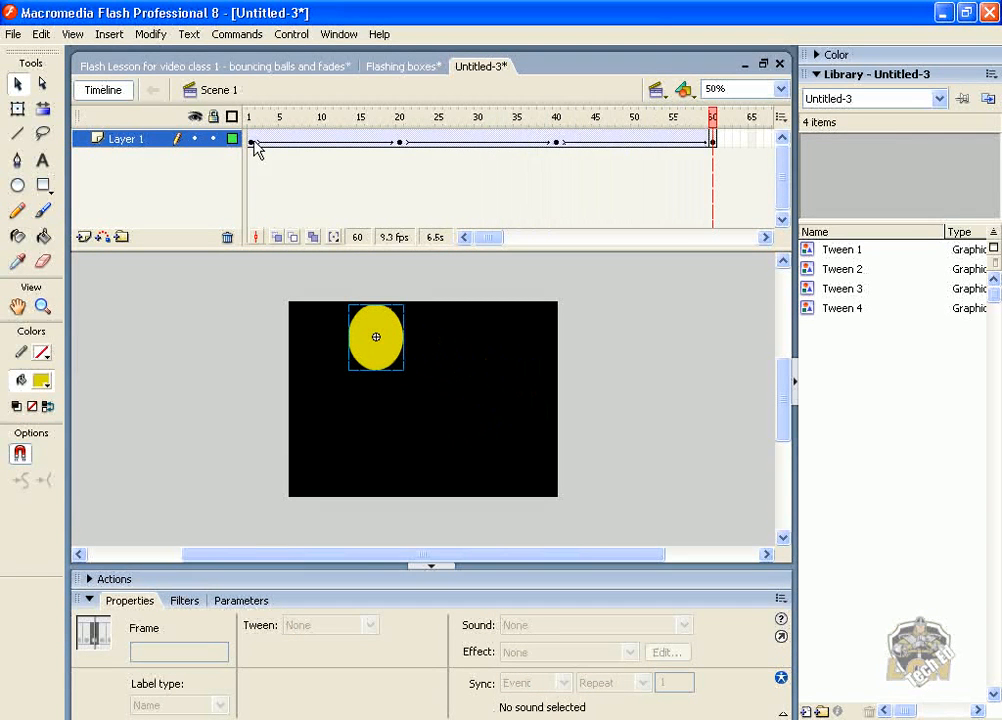
Add a new layer and draw a second yellow ball, about 104 by 126, at frame 1 in the area right of the stage
left_click(84, 238)
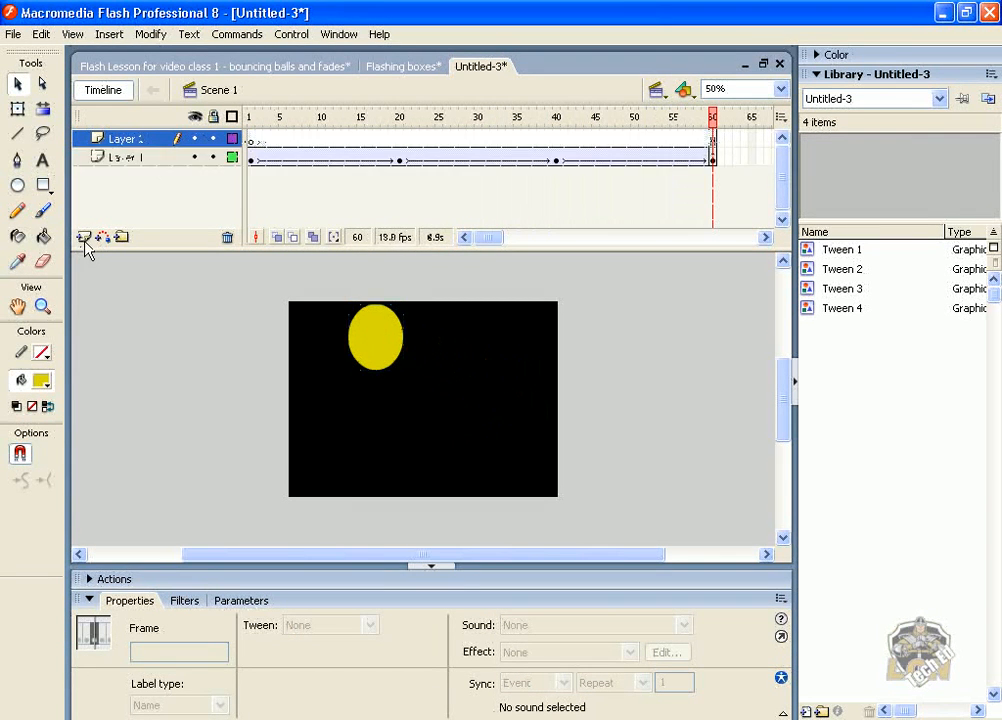
left_click(252, 141)
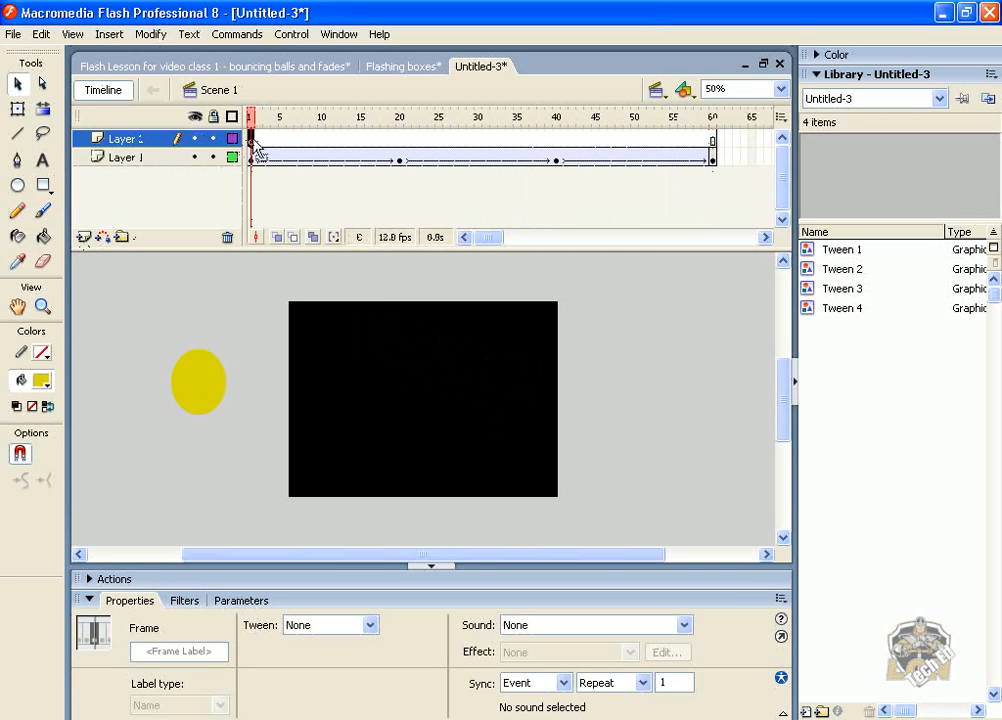
left_click(18, 186)
left_click_drag(641, 371, 689, 426)
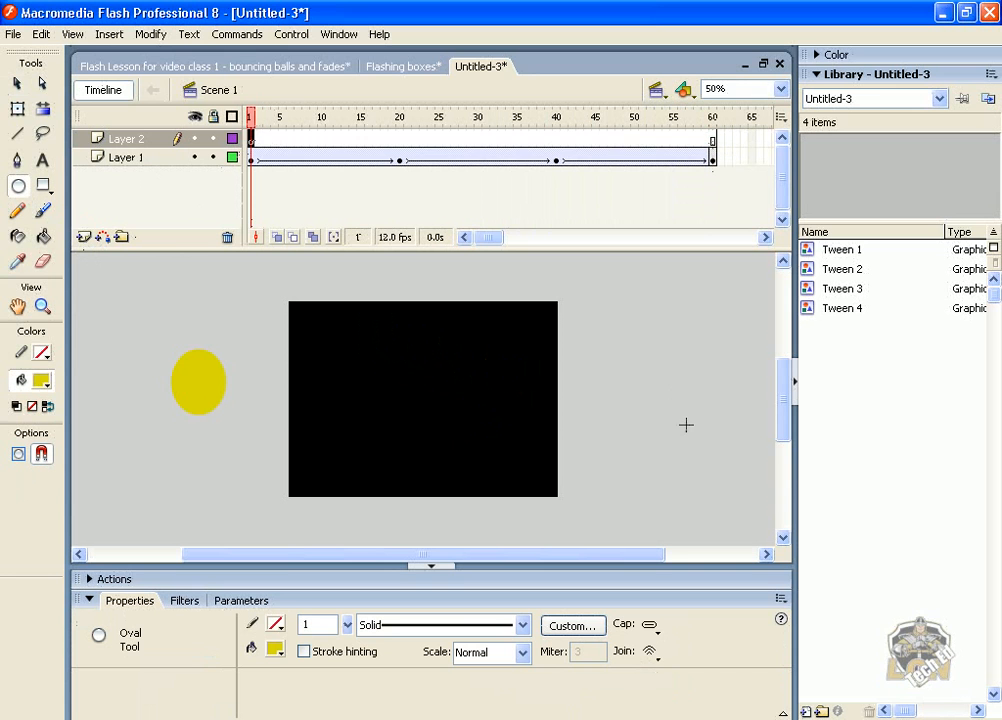
Insert a keyframe at frame 15 of Layer 2 and move the second ball to the stage's upper edge, at about X 356, Y 10
left_click(360, 141)
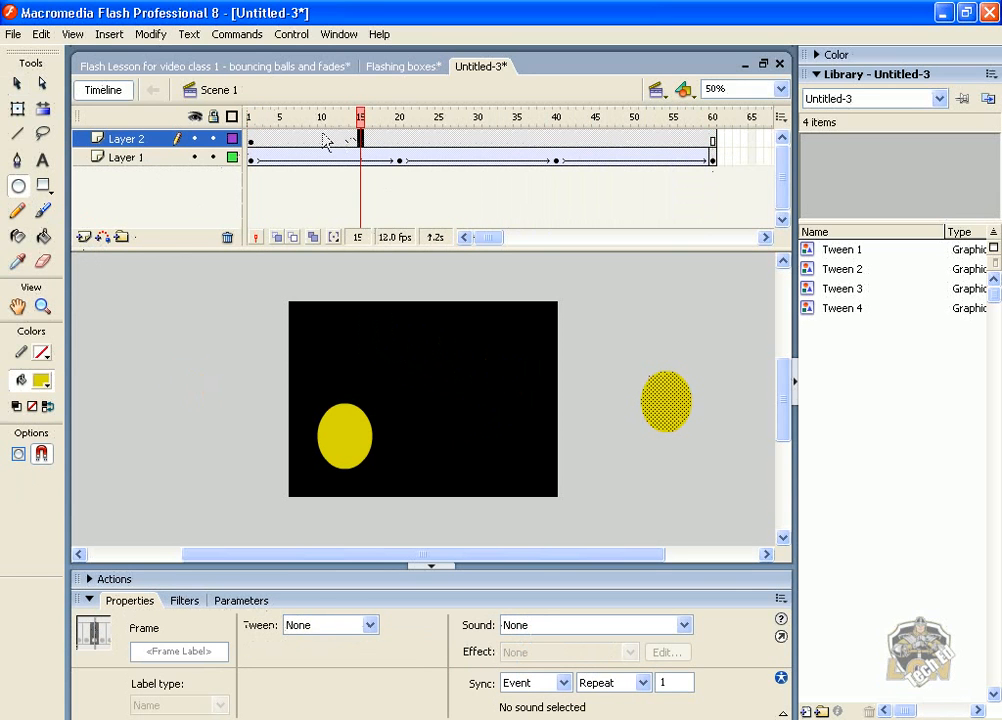
left_click(17, 83)
left_click(678, 392)
left_click_drag(680, 392, 490, 334)
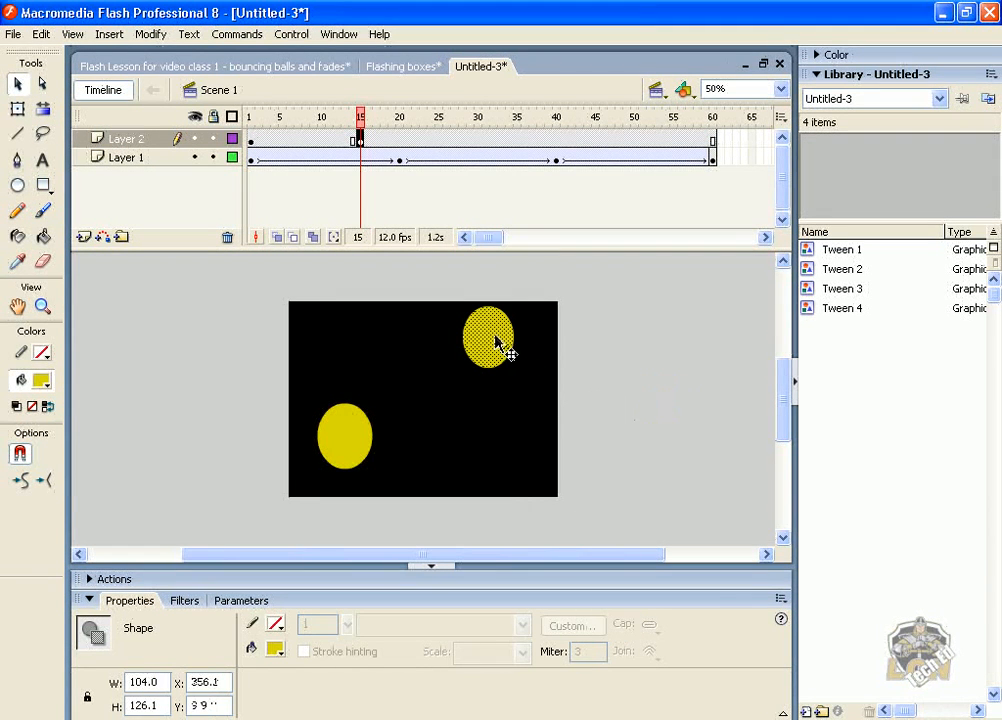
Insert a keyframe at frame 30 of Layer 2 and move the ball near the stage's left edge, at about X 18, Y 118
left_click(475, 146)
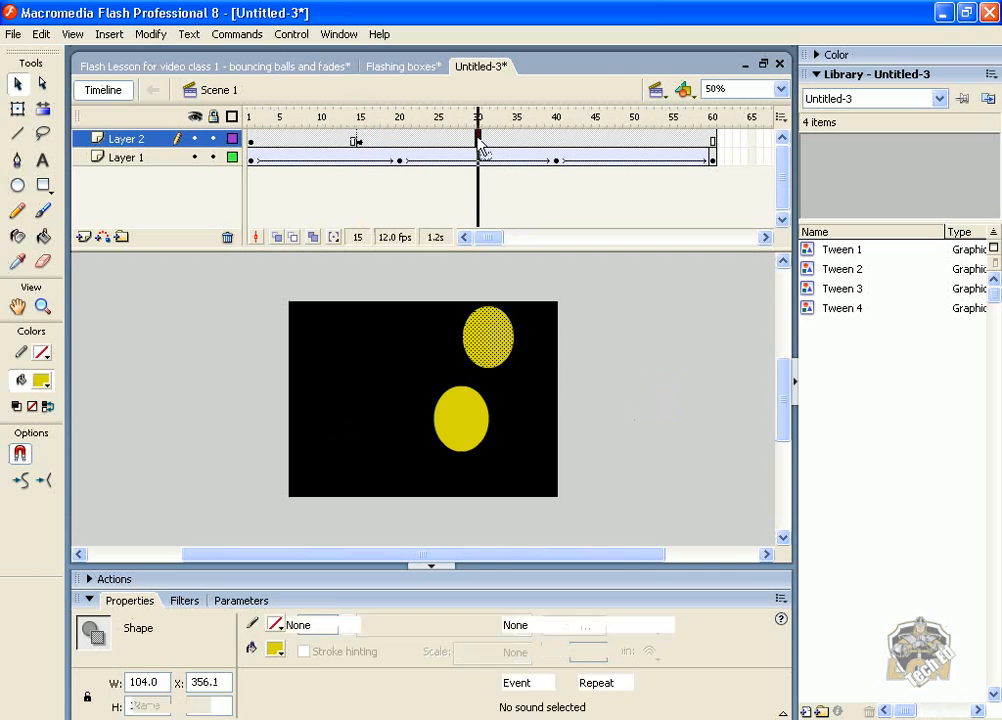
key("F6")
mouse_move(509, 359)
left_mouse_down()
mouse_move(456, 396)
mouse_move(343, 411)
left_mouse_up()
key("period")
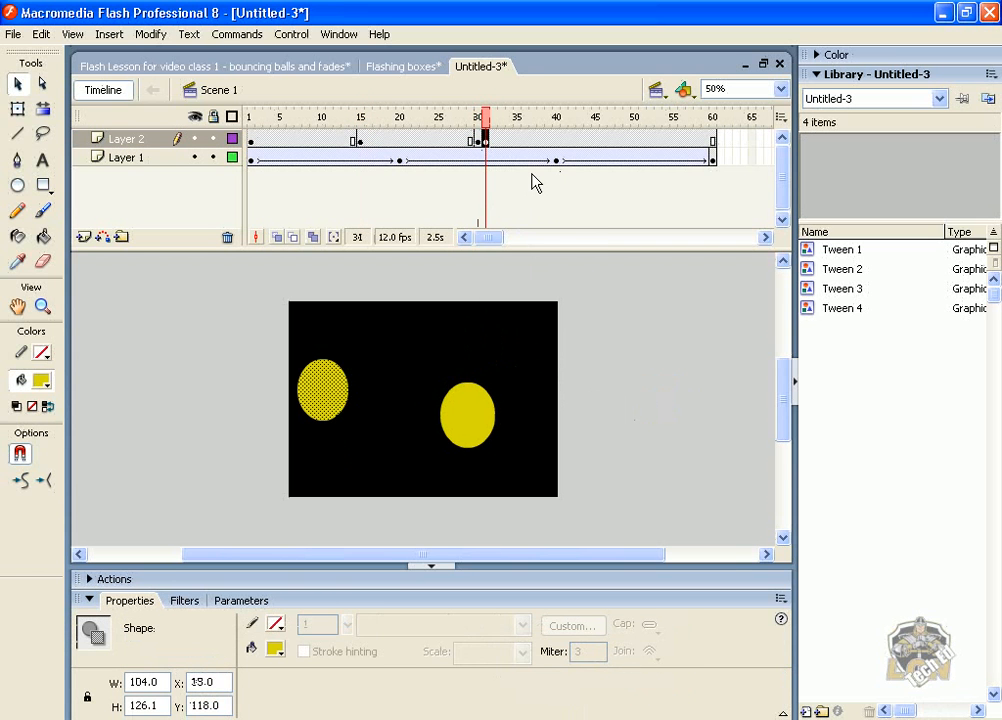
key("F7")
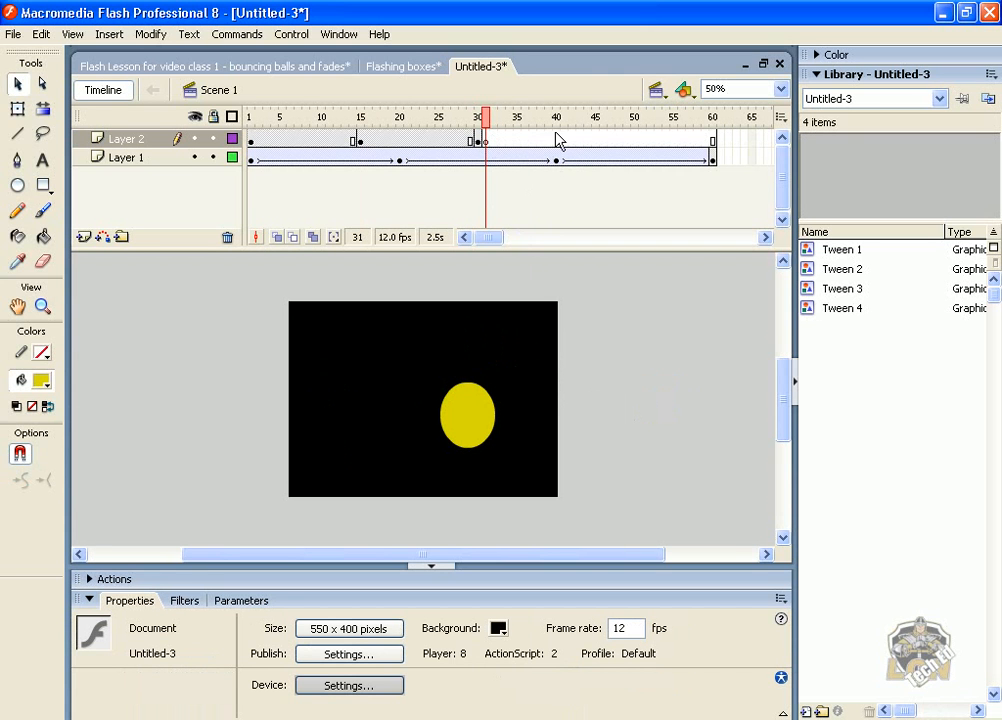
left_click(596, 140)
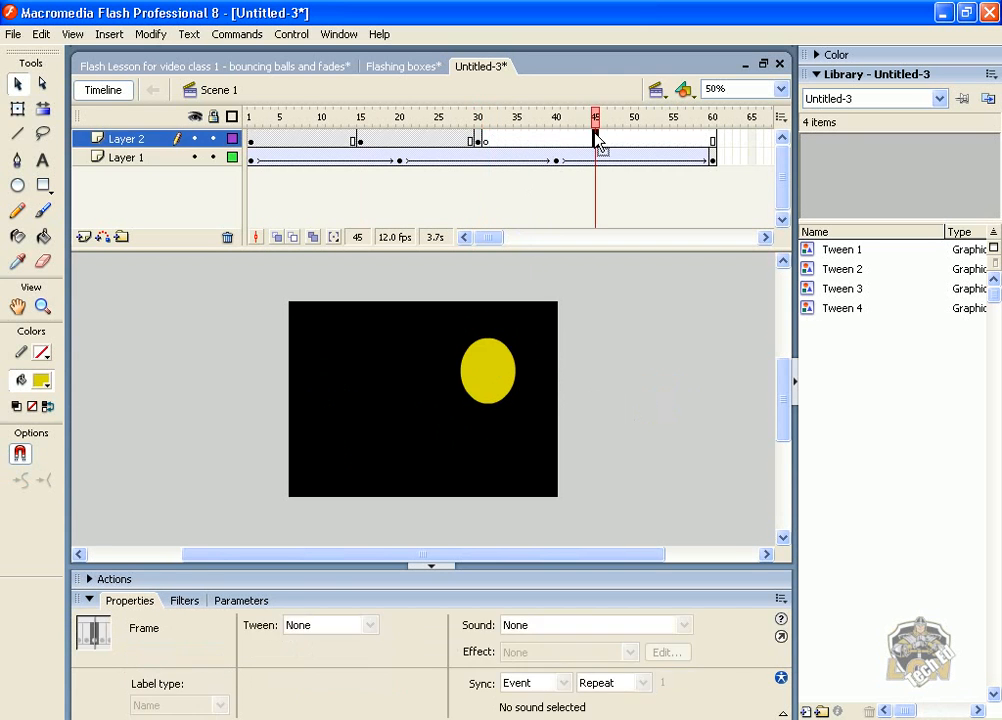
key("F6")
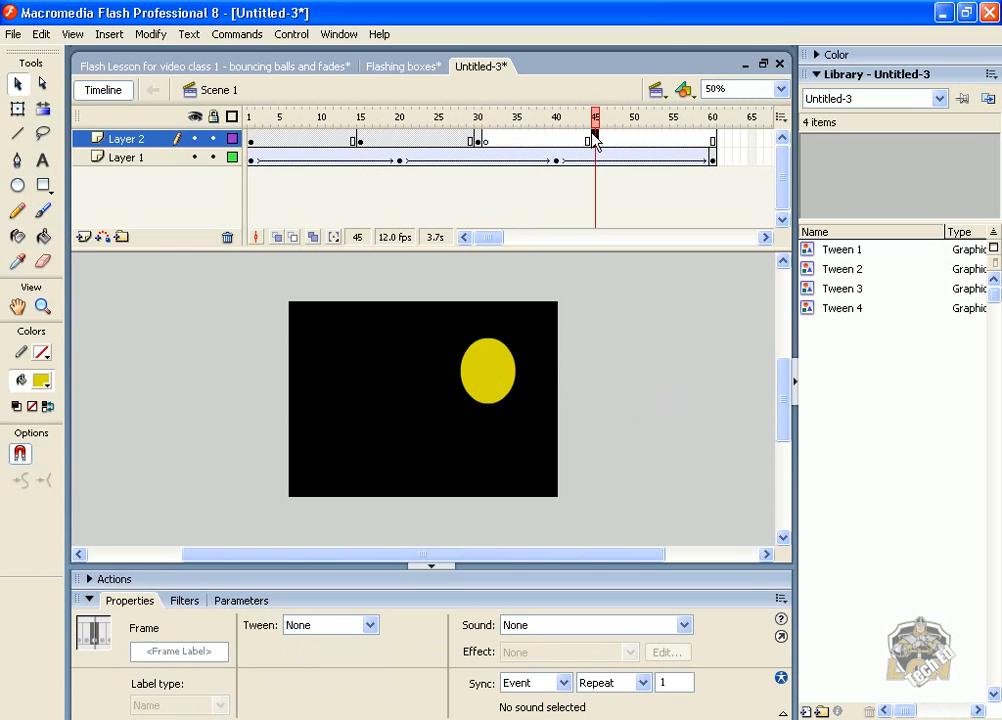
Remove all frames of Layer 2 from frame 31 to the layer's end
left_click(479, 141)
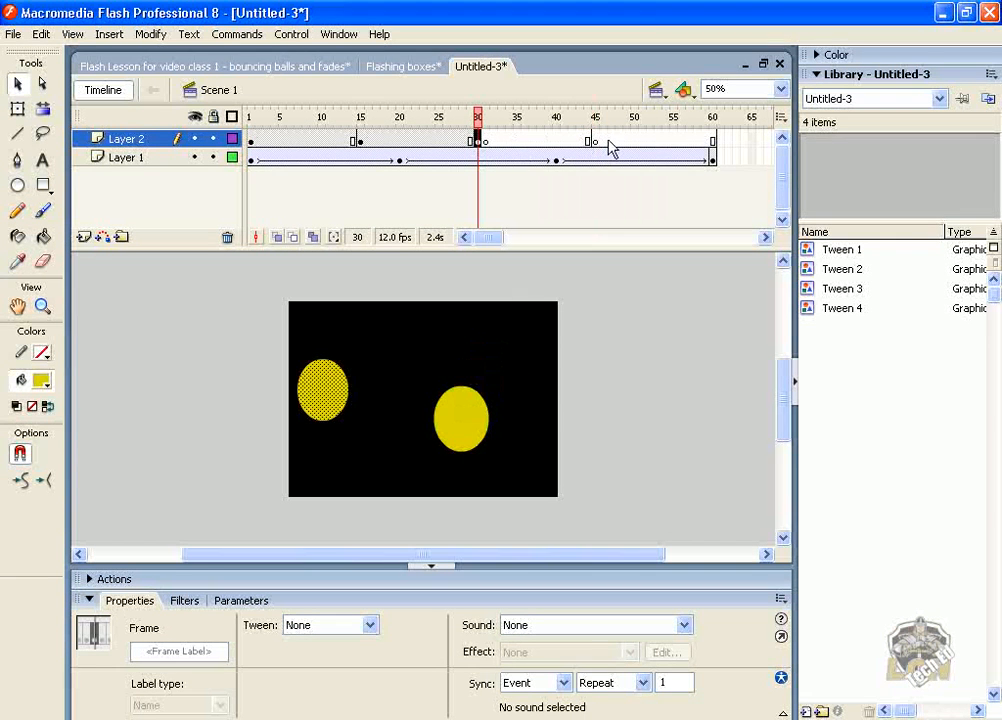
left_click_drag(720, 142, 483, 145)
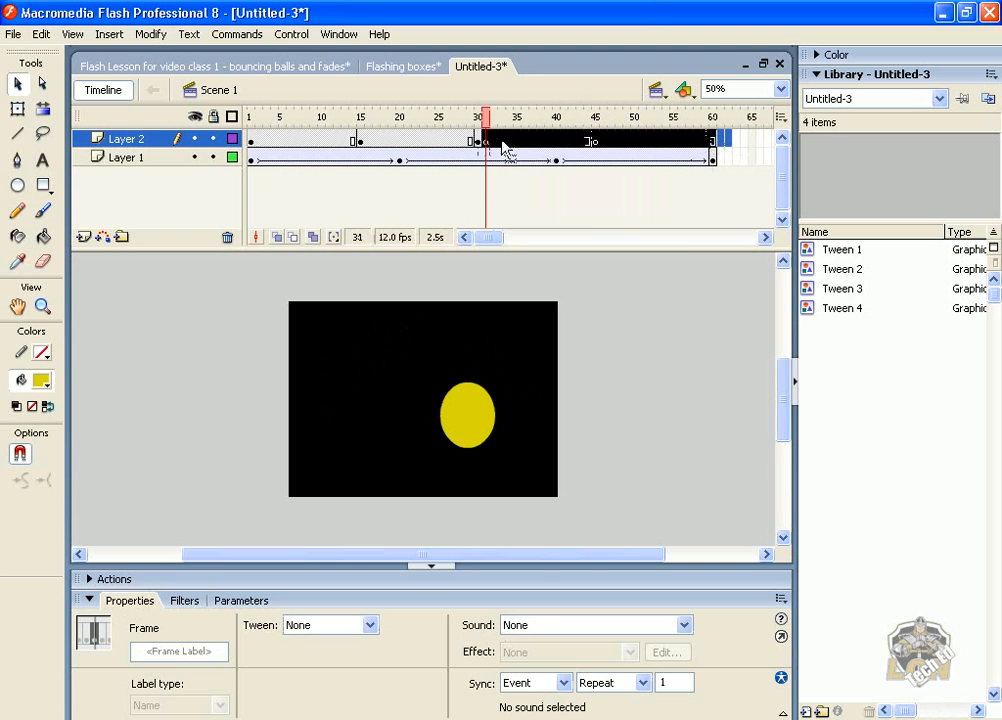
right_click(502, 143)
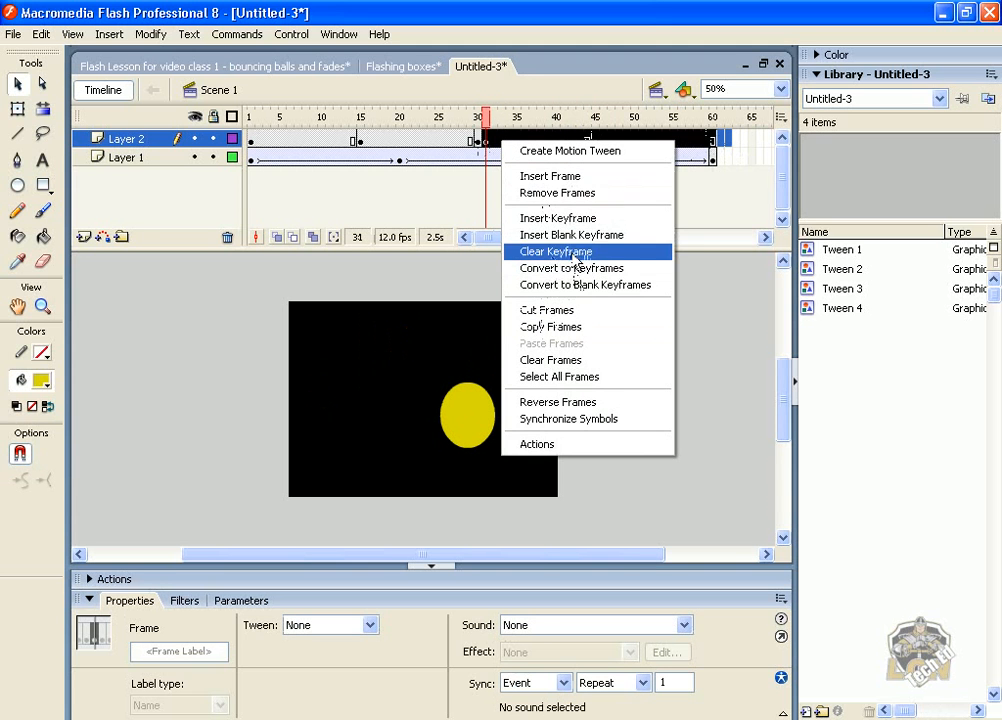
left_click(564, 194)
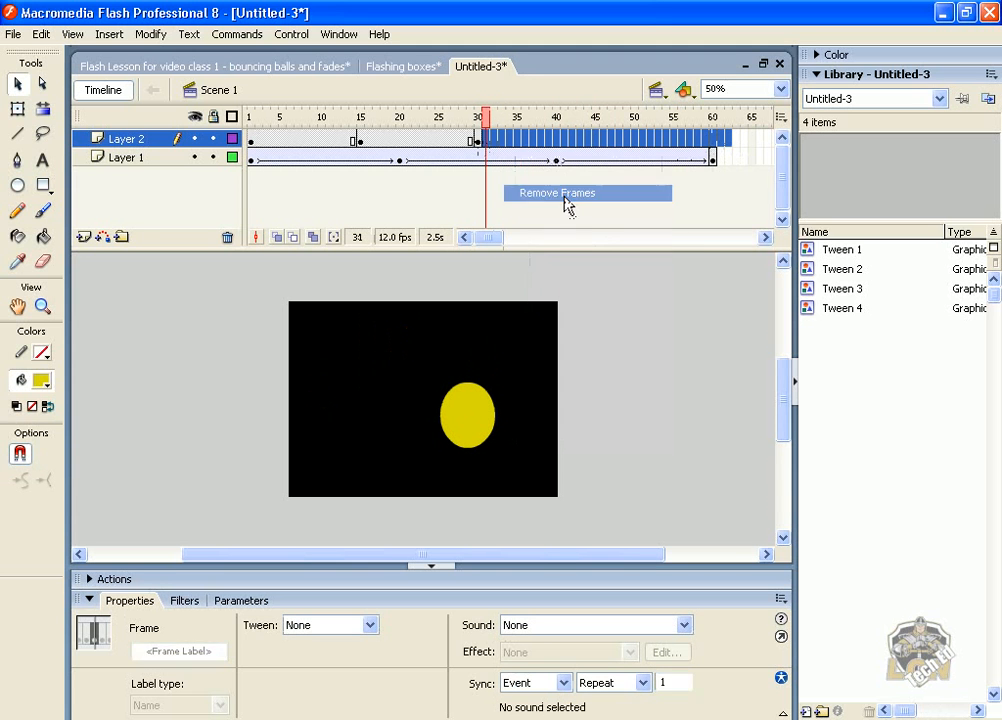
Insert a keyframe at frame 45 of Layer 2 and move the ball to the stage's lower edge, at about X 270
left_click(597, 141)
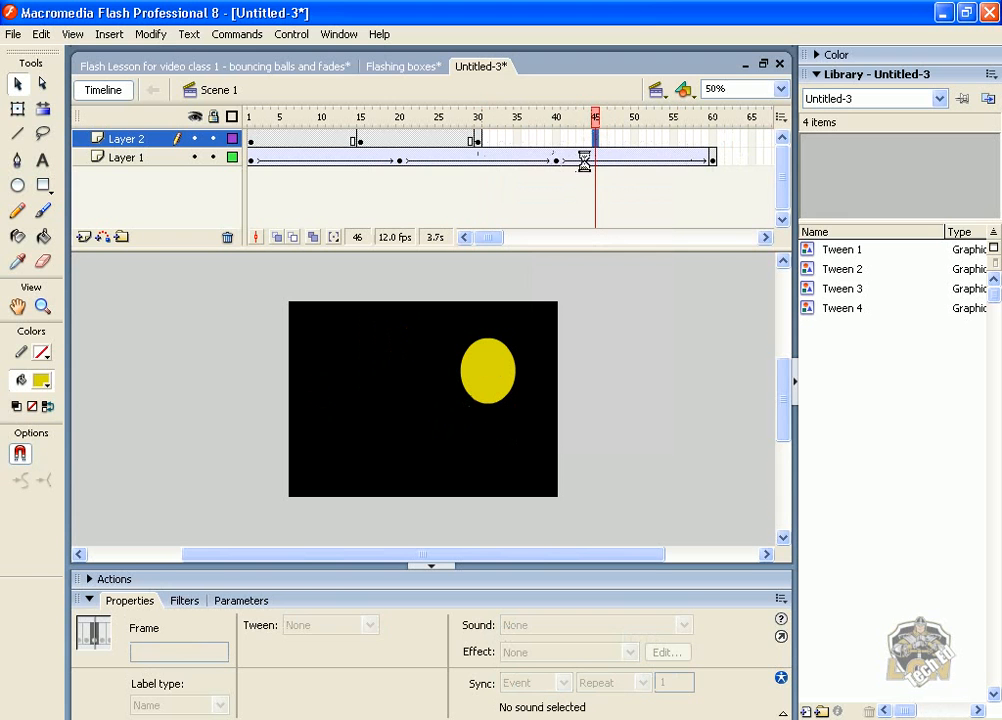
key("F6")
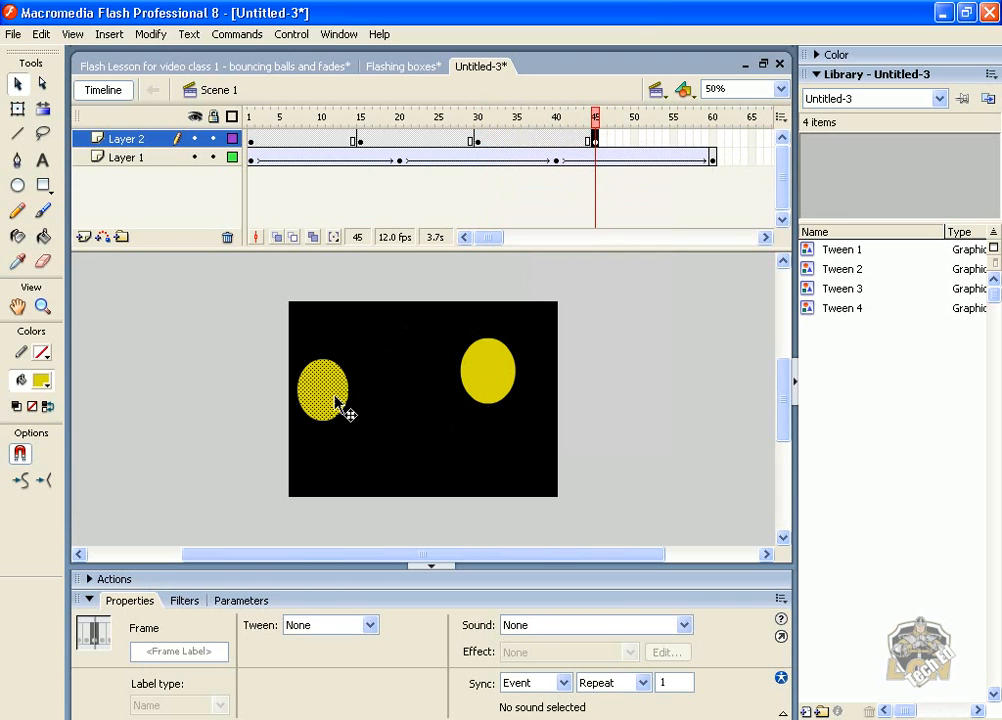
left_click_drag(336, 398, 458, 472)
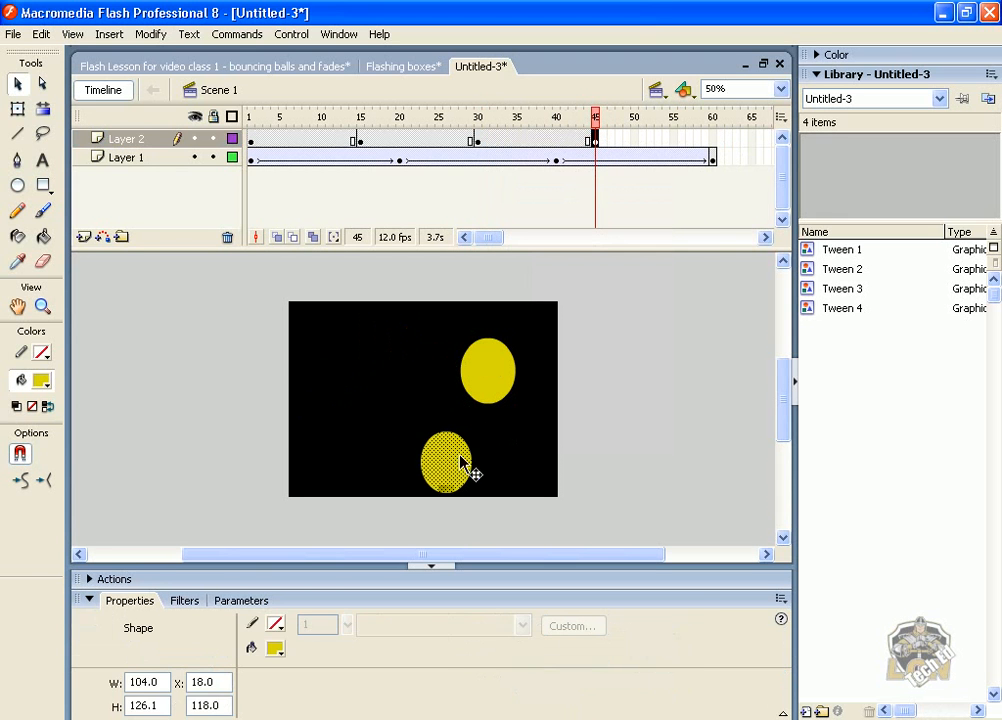
Insert a keyframe at frame 60 of Layer 2 and move the ball to the stage's right edge, at about X 438, Y 112
left_click(714, 141)
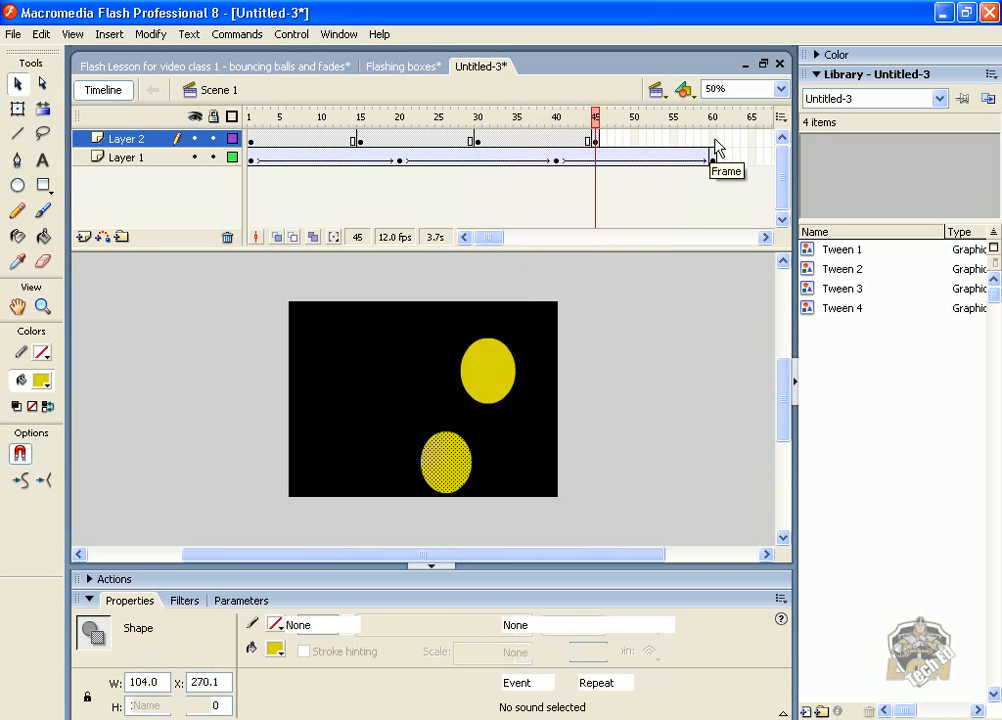
key("F6")
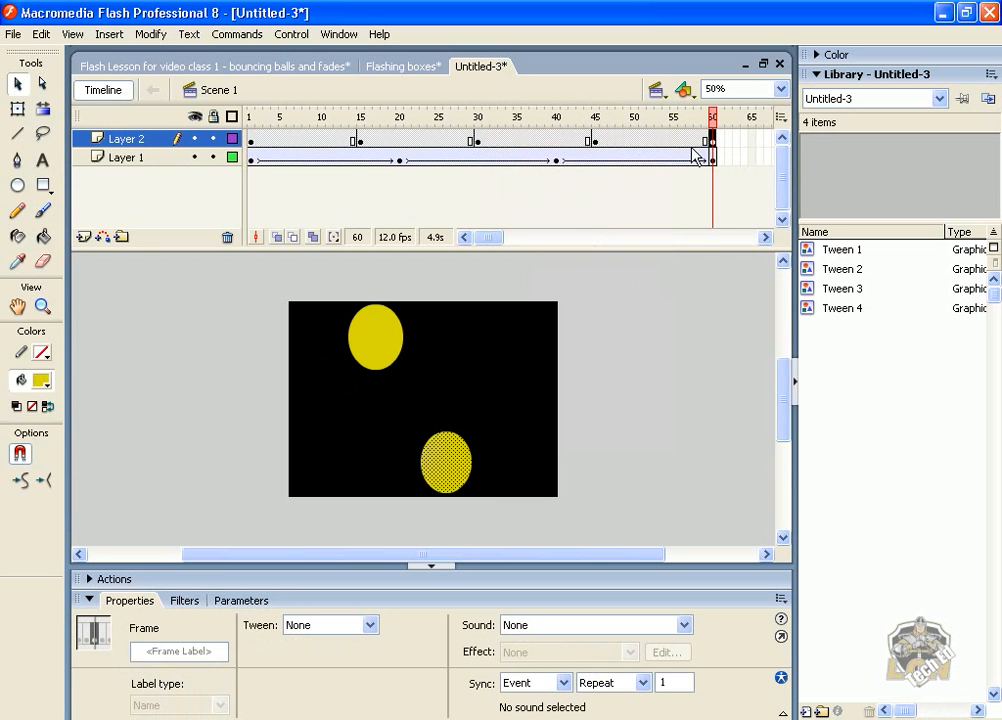
left_click_drag(459, 471, 535, 400)
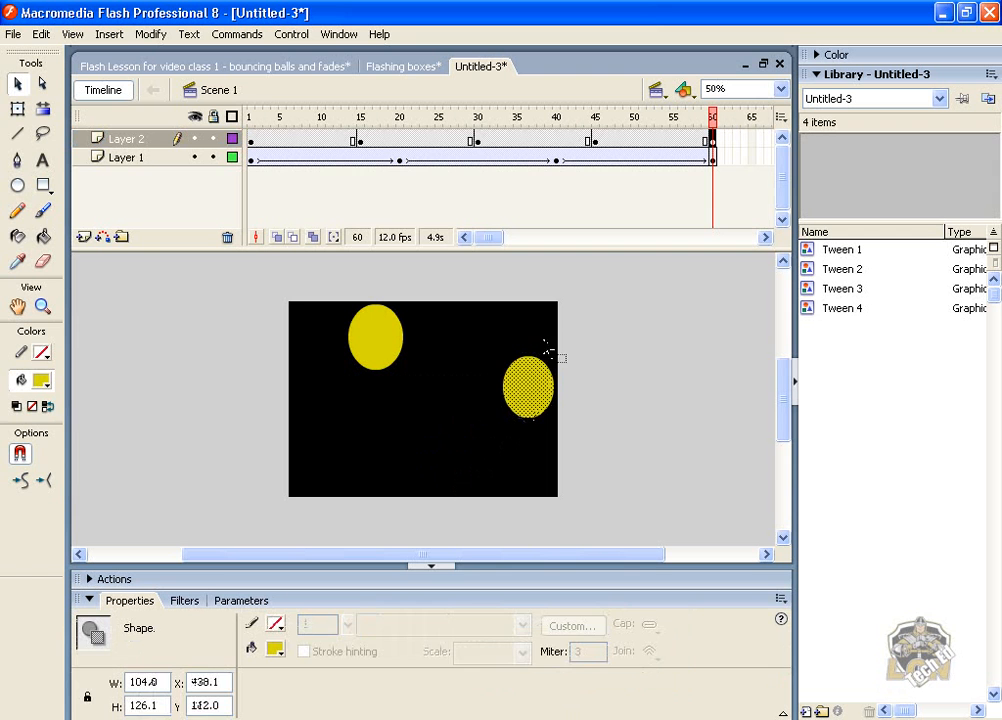
Create motion tweens between Layer 2's keyframes at frames 1, 15, 30, 45 and 60, and play the animation from frame 1
right_click(318, 142)
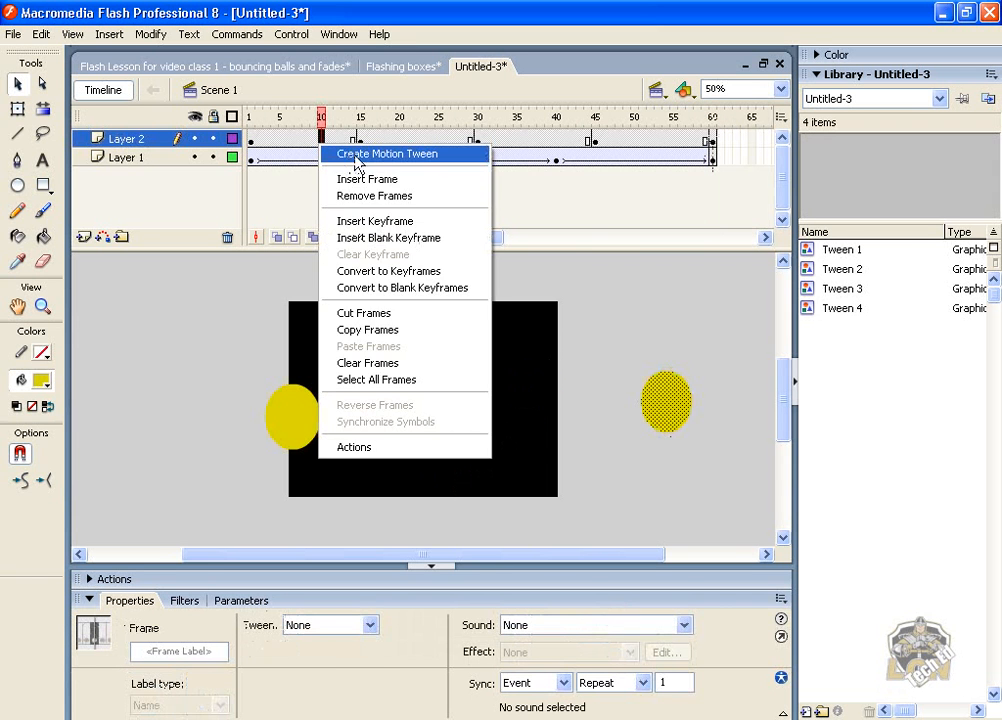
left_click(351, 156)
right_click(400, 140)
left_click(398, 148)
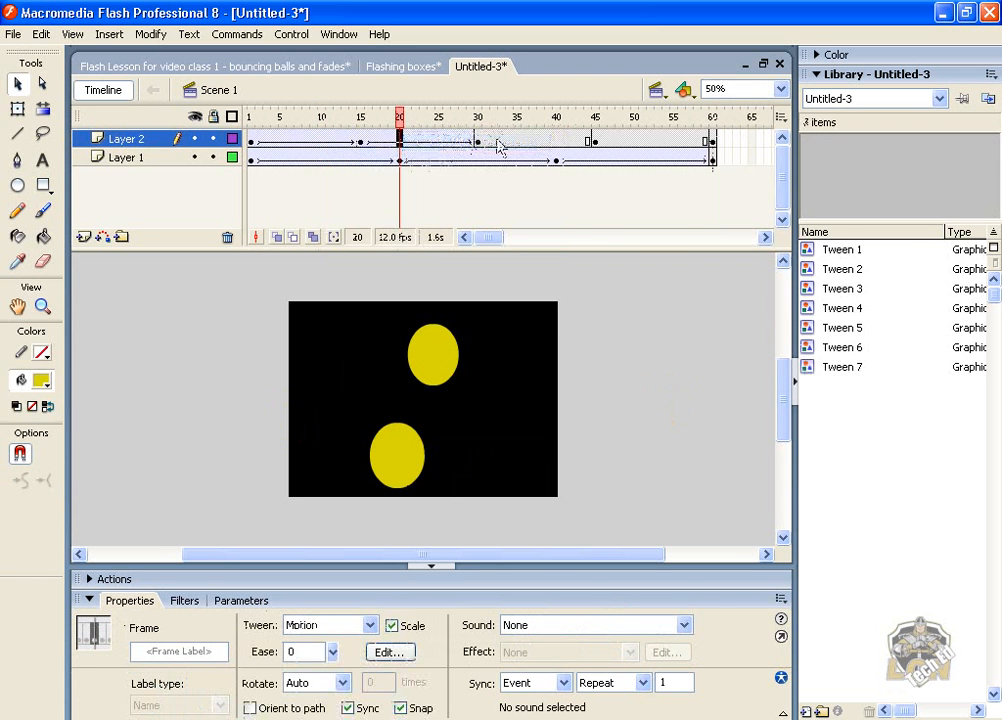
right_click(510, 141)
left_click(530, 151)
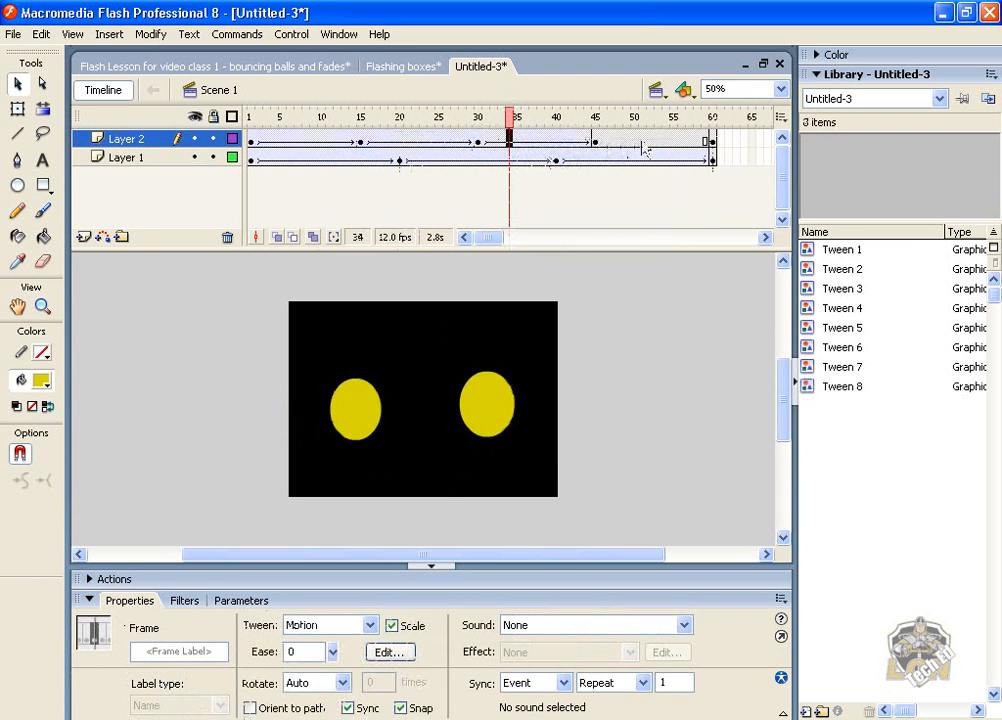
right_click(657, 141)
left_click(671, 152)
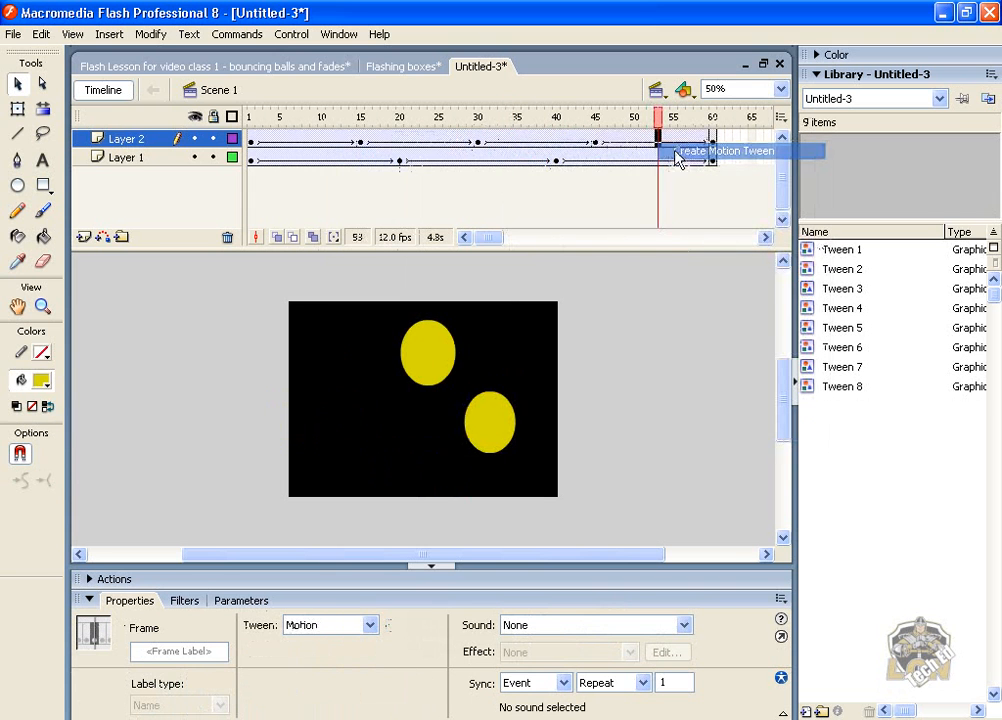
left_click(250, 141)
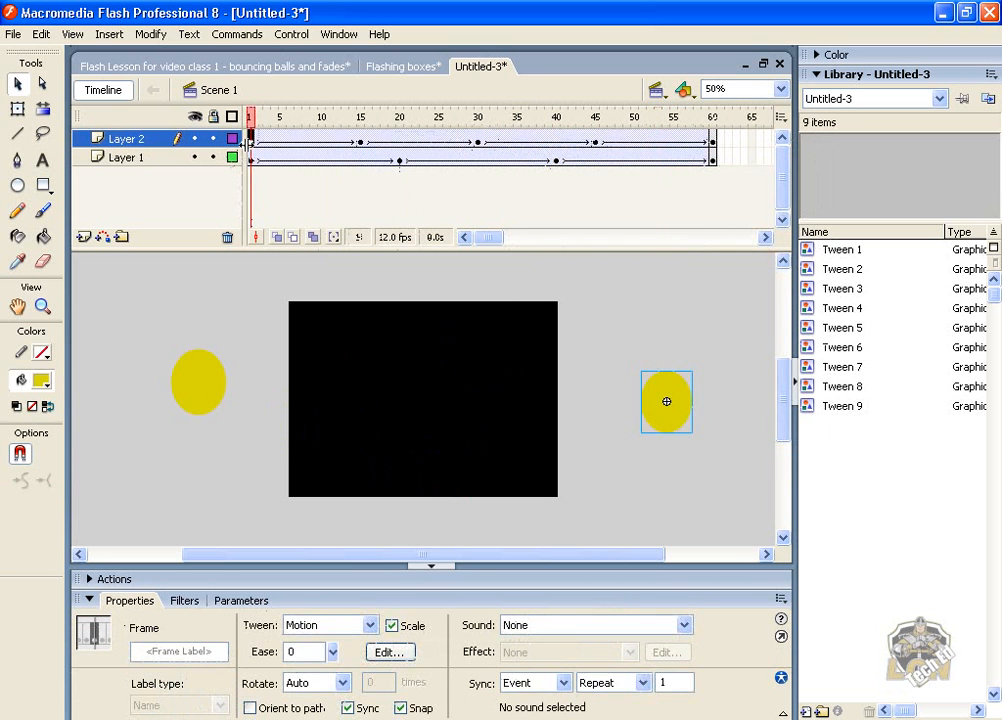
key("Return")
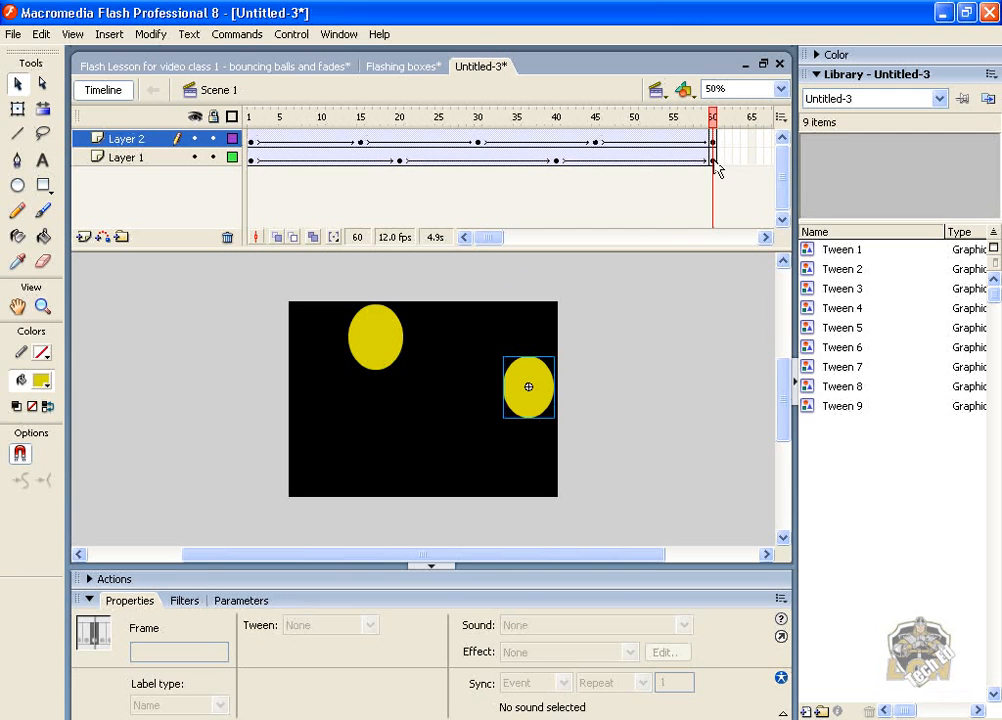
Give Layer 2's ball at frame 60 an Alpha color effect of 0%
left_click(527, 400)
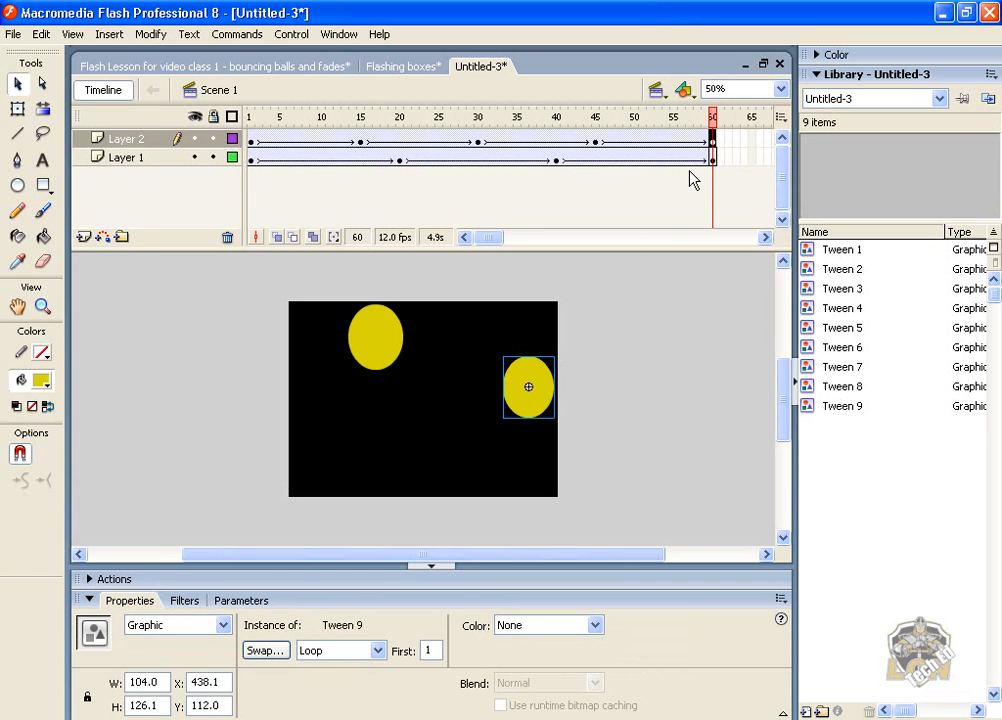
left_click(596, 626)
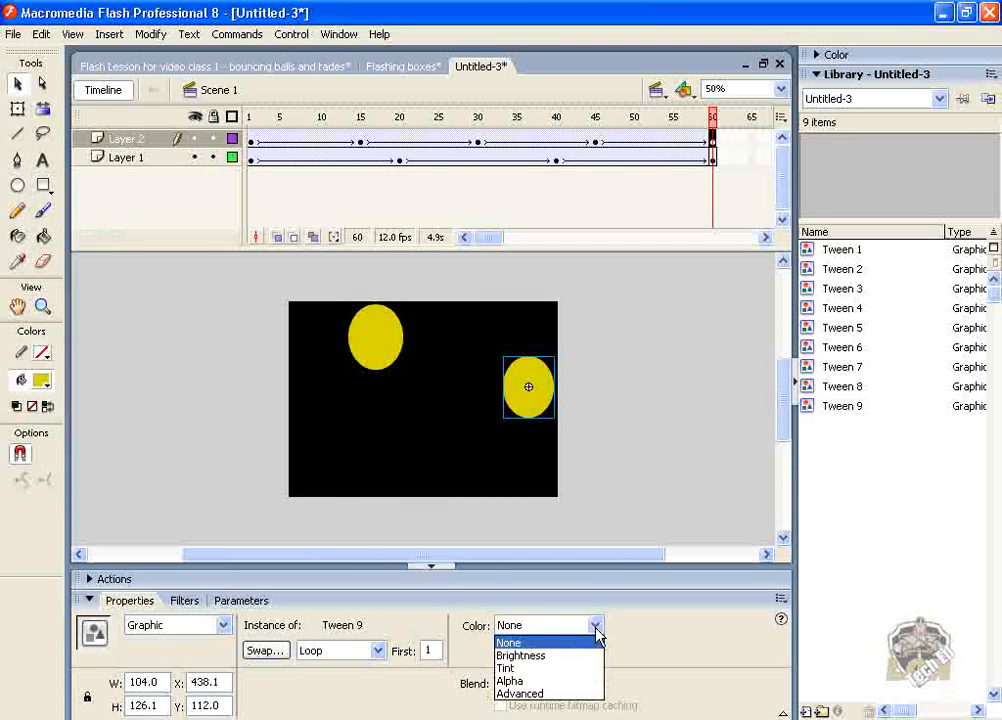
left_click(547, 682)
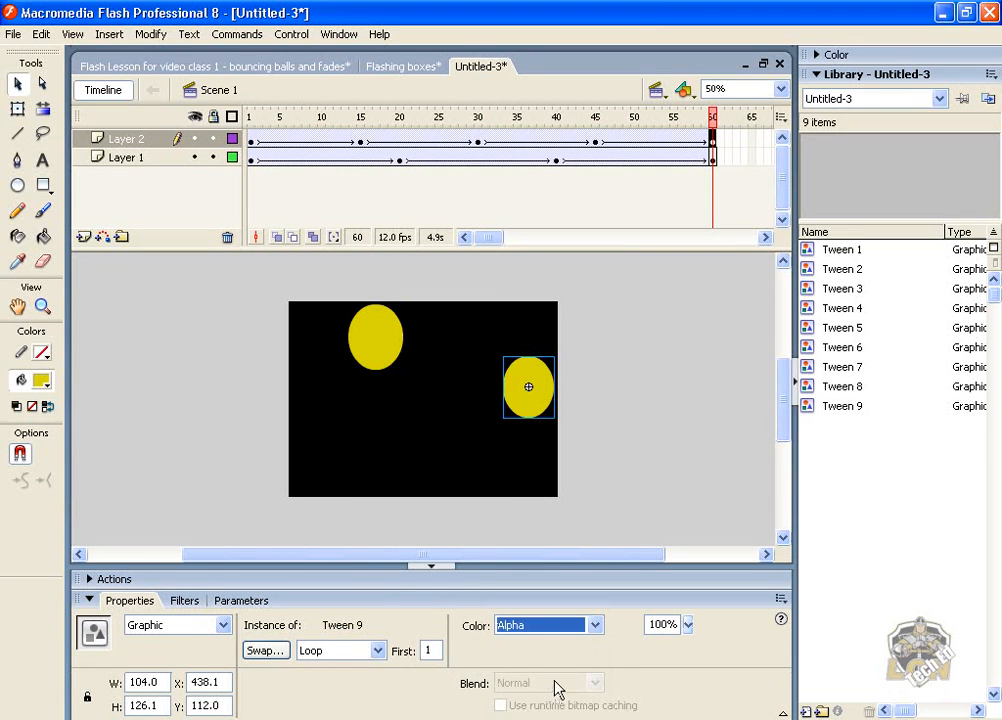
left_click(684, 626)
left_click_drag(684, 626, 681, 715)
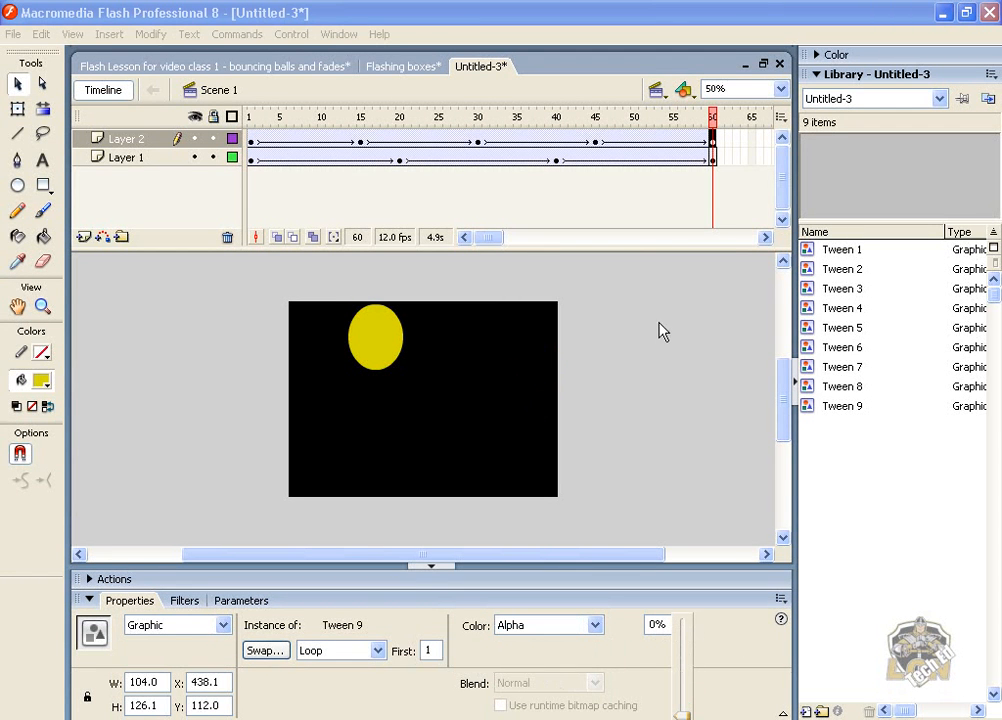
Give Layer 1's ball at frame 60 an Alpha color effect of 0%
left_click(720, 175)
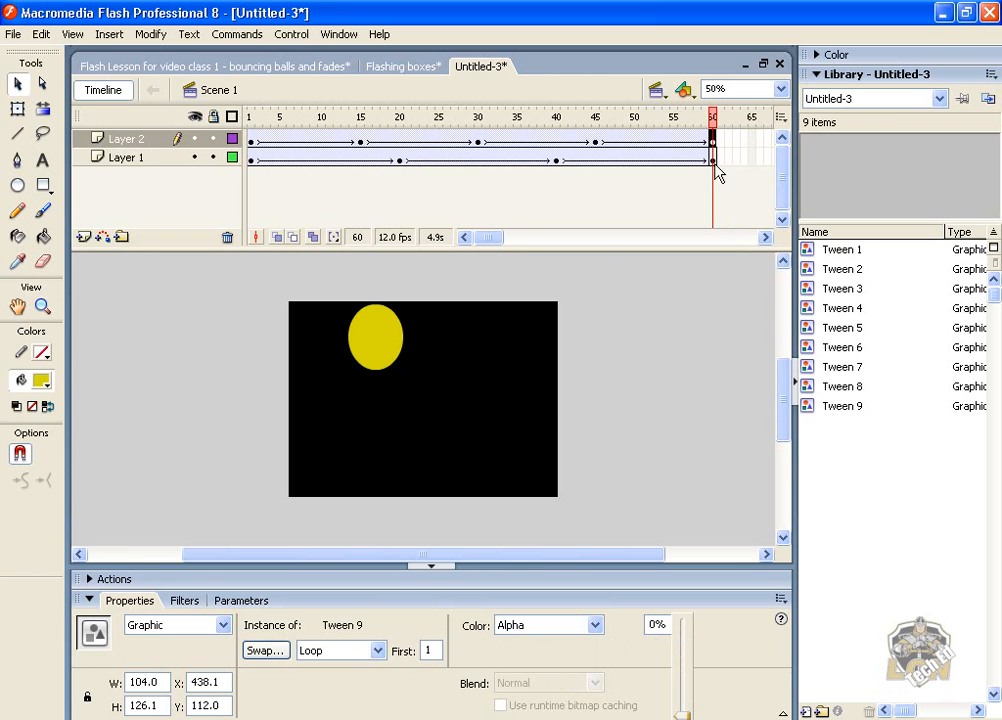
left_click(396, 344)
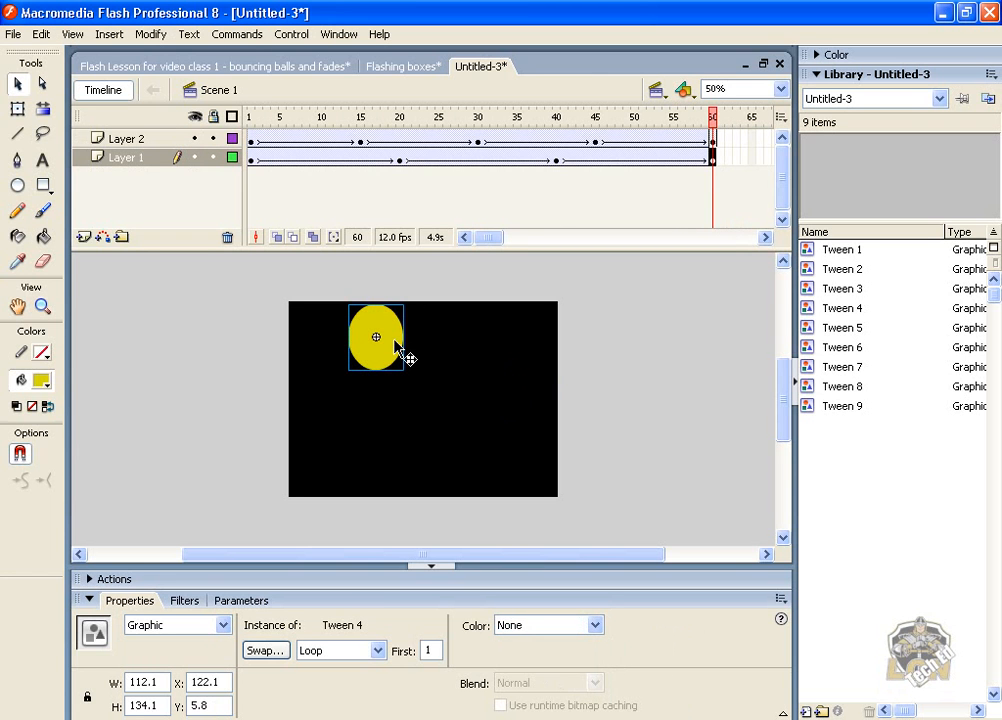
left_click(597, 627)
left_click(557, 682)
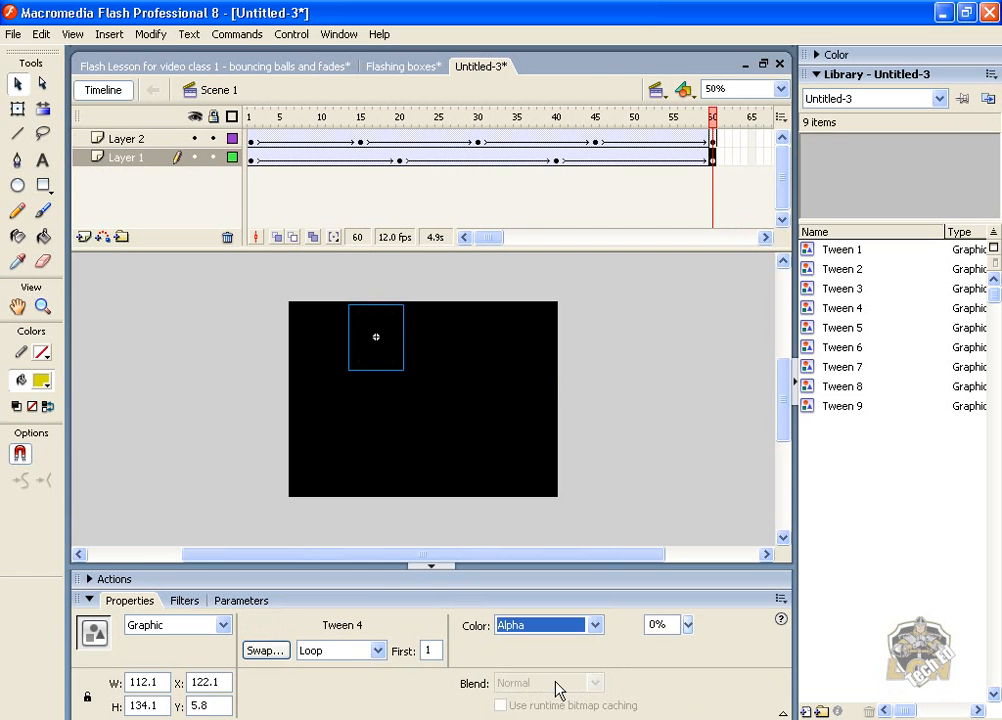
Play the animation from frame 30 to check the fade-outs, and enlarge the timeline area to make room for more layers
left_click(479, 142)
key("Return")
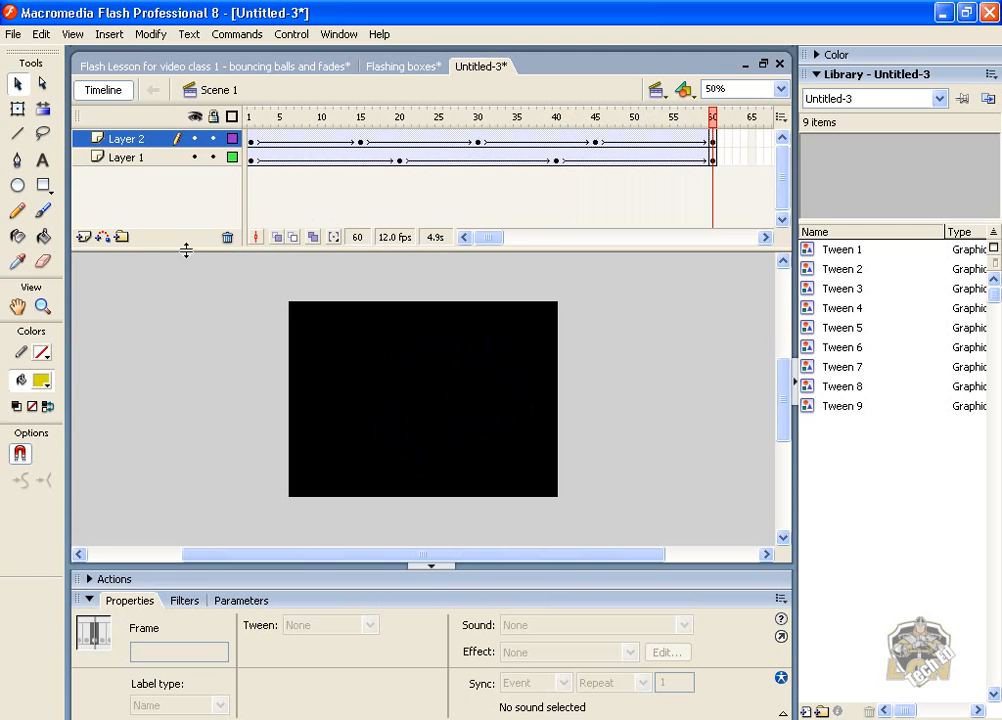
left_click_drag(186, 248, 187, 292)
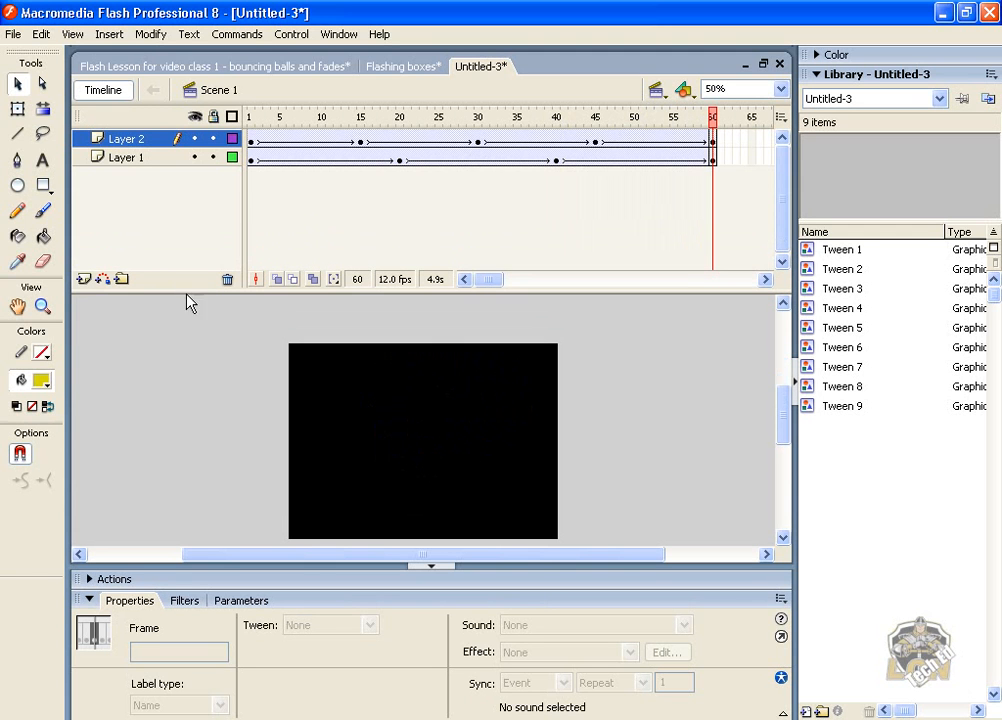
Add a new layer above Layer 2 and name it Text
left_click(84, 282)
double_click(130, 137)
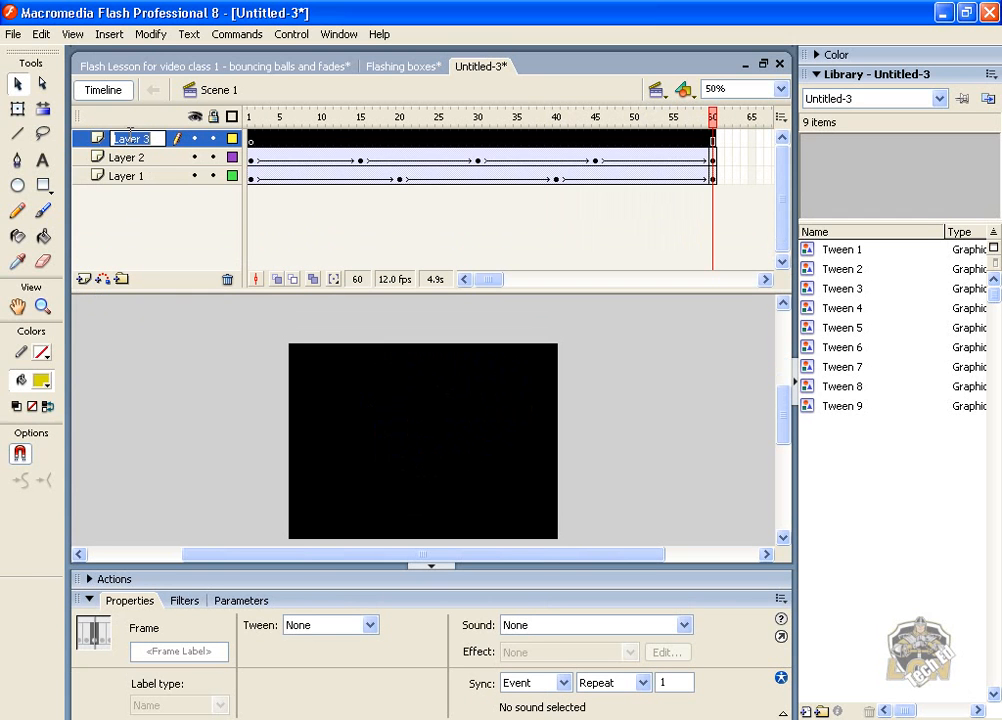
type("Text")
key("Return")
left_click(252, 146)
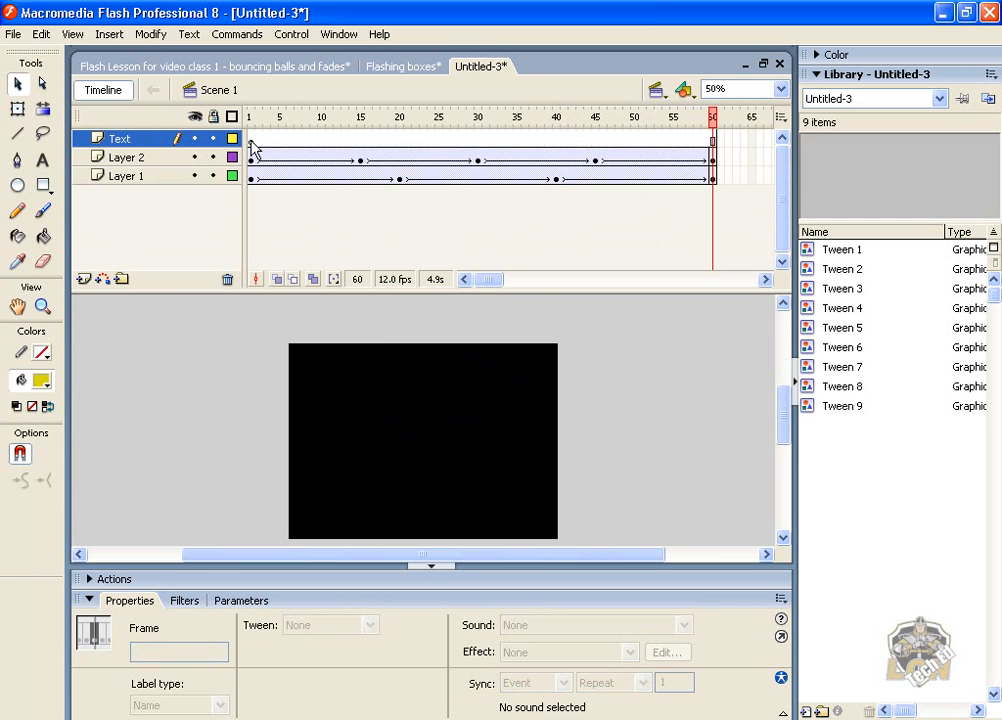
Draw a static text box about 304 px wide over the stage's upper middle and set its font size to 81
left_click(42, 160)
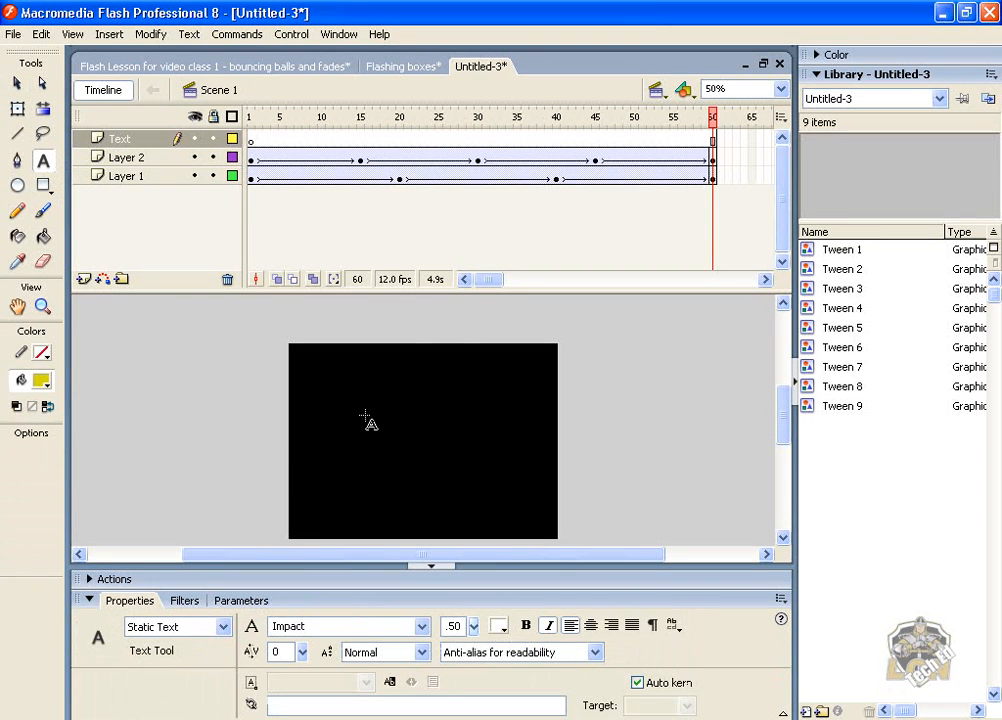
left_click_drag(359, 342, 510, 492)
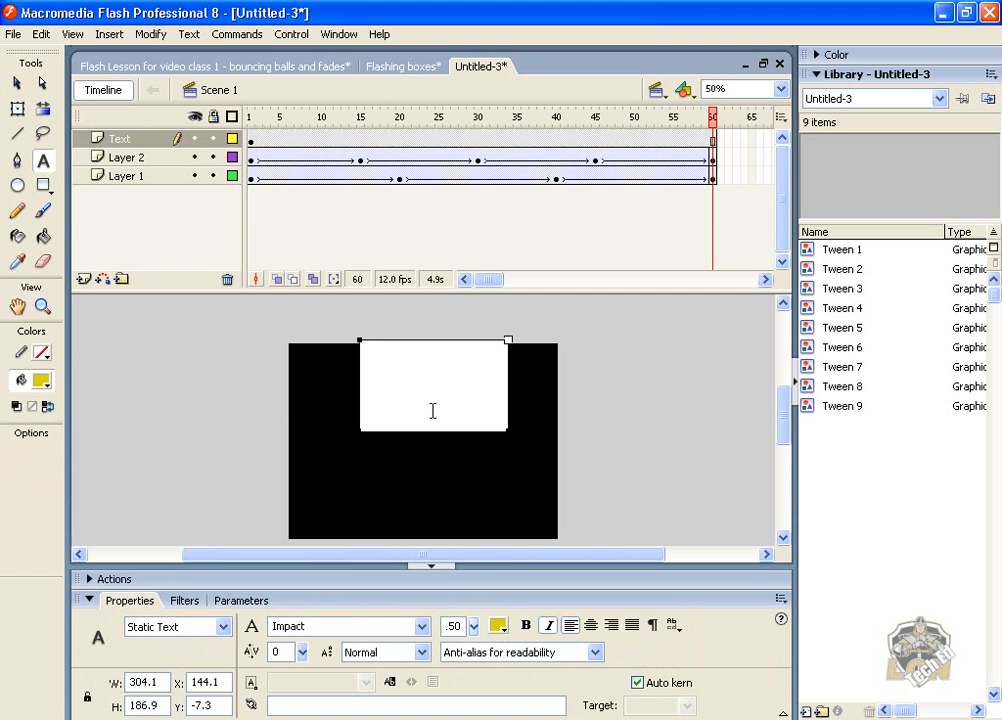
left_click(473, 628)
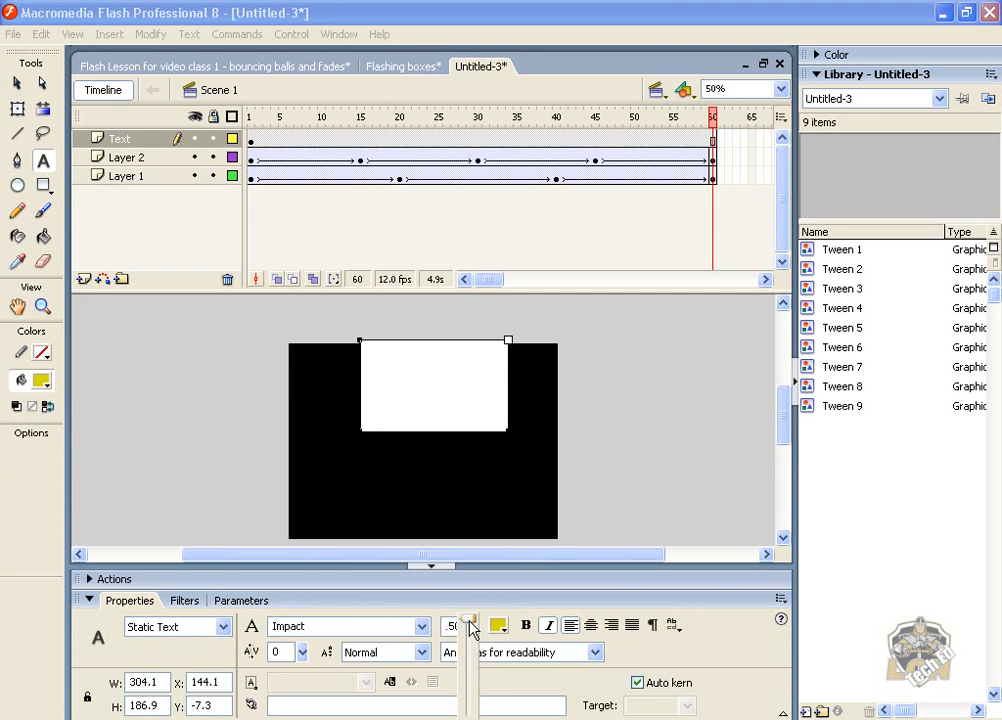
mouse_move(470, 628)
left_mouse_down()
mouse_move(467, 676)
mouse_move(470, 640)
left_mouse_up()
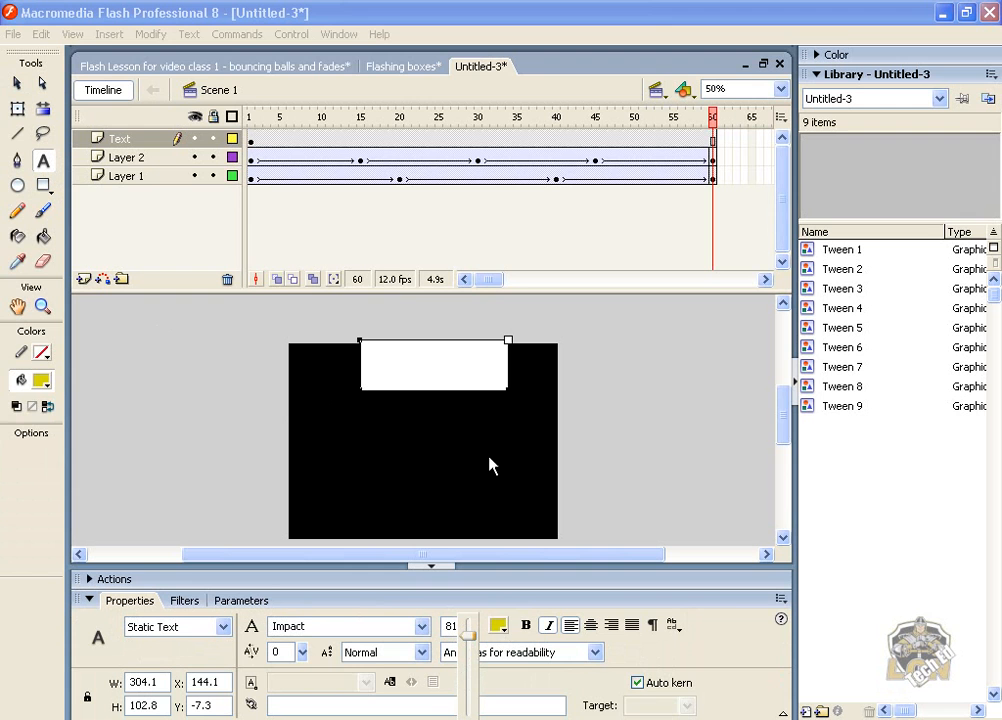
Set the text color to white and enter LCN in the text box
left_click(504, 630)
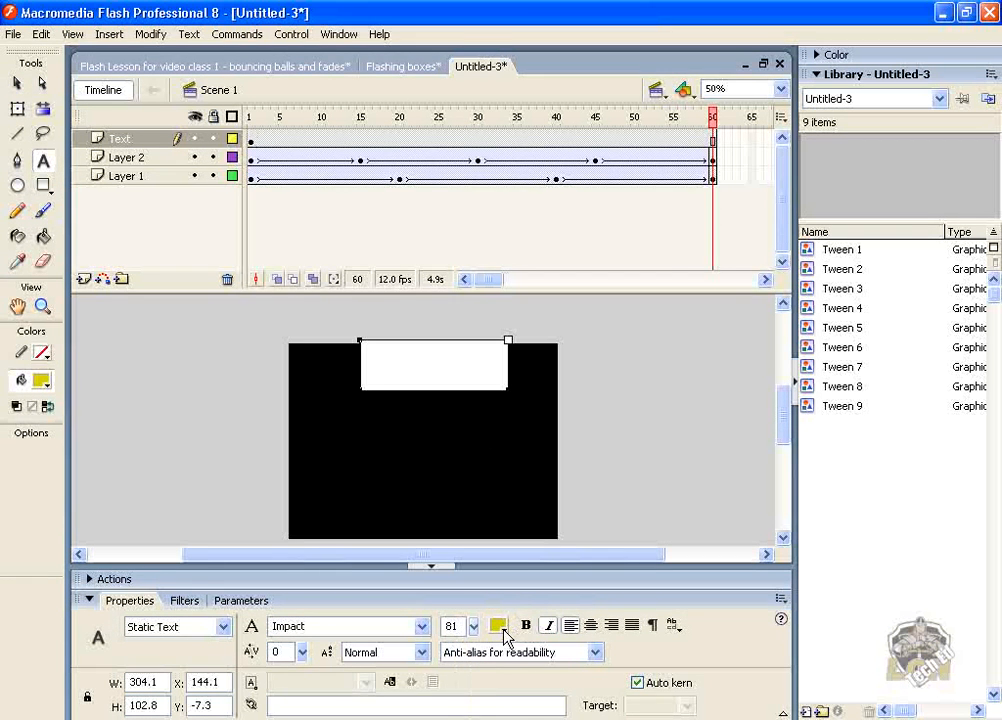
left_click(501, 628)
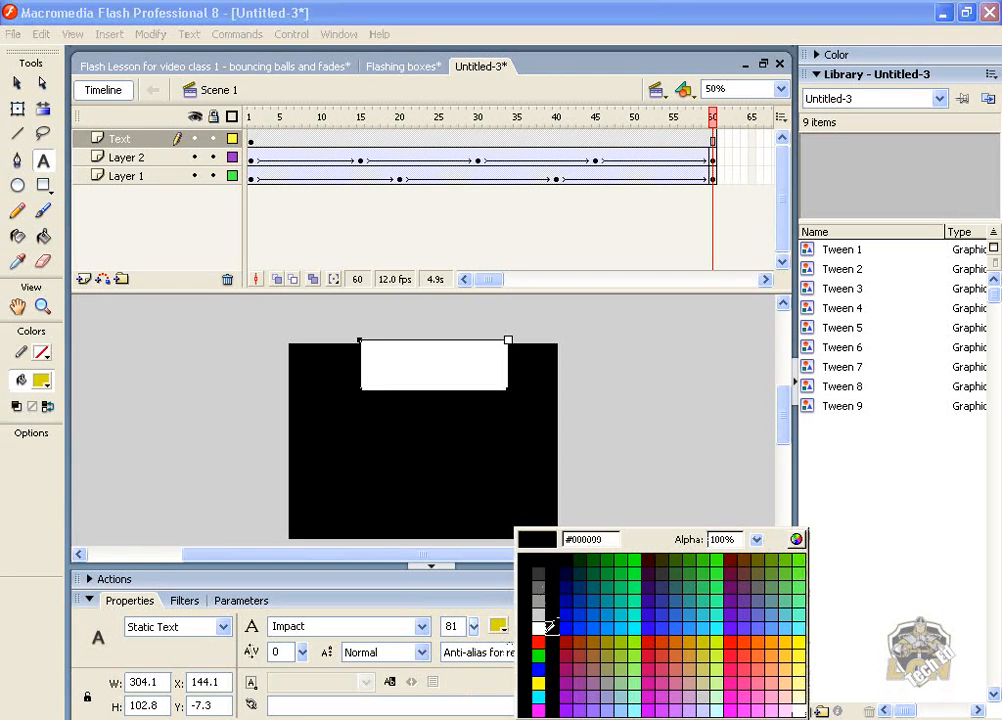
left_click(538, 630)
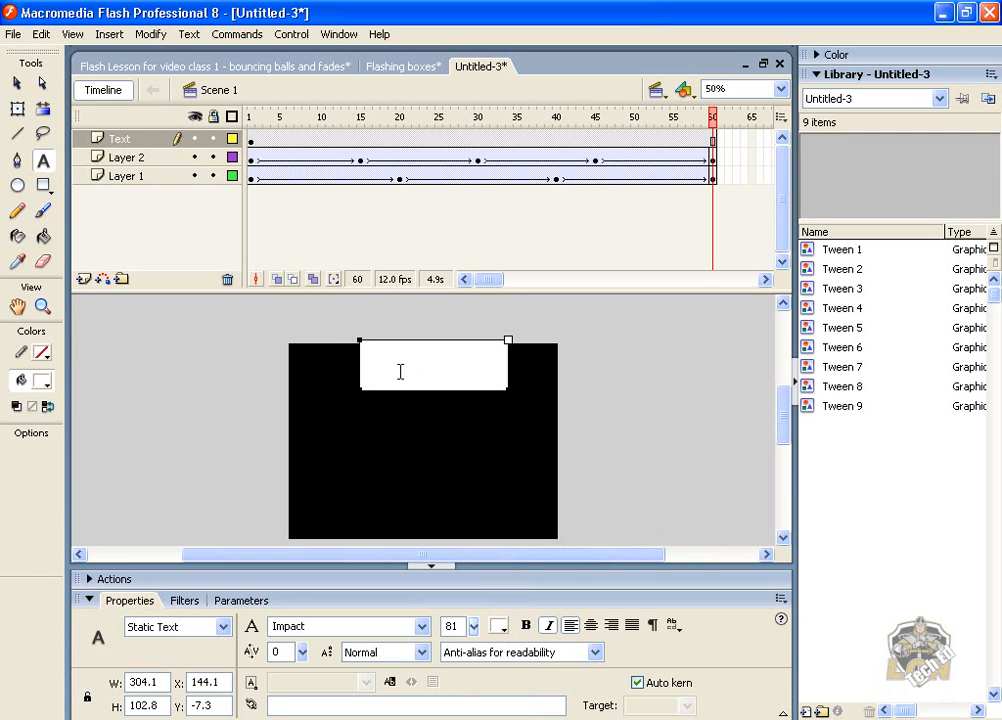
type("LCN")
Enlarge the LCN text to font size 96 and move it to the middle of the stage
left_click_drag(439, 363, 356, 365)
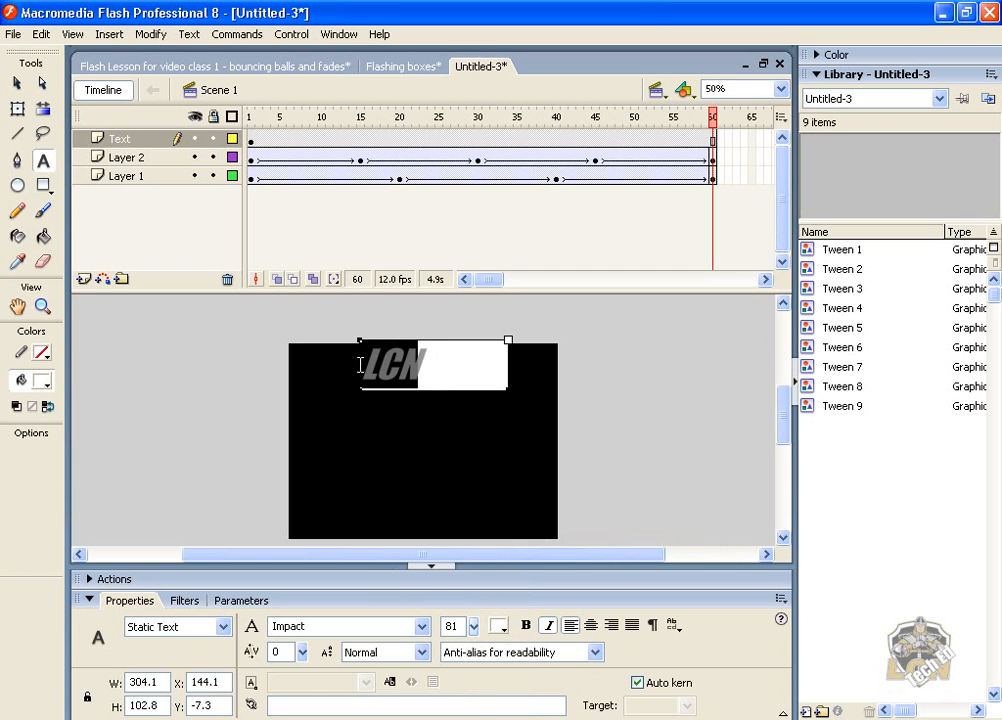
left_click(473, 630)
left_click_drag(470, 633, 466, 610)
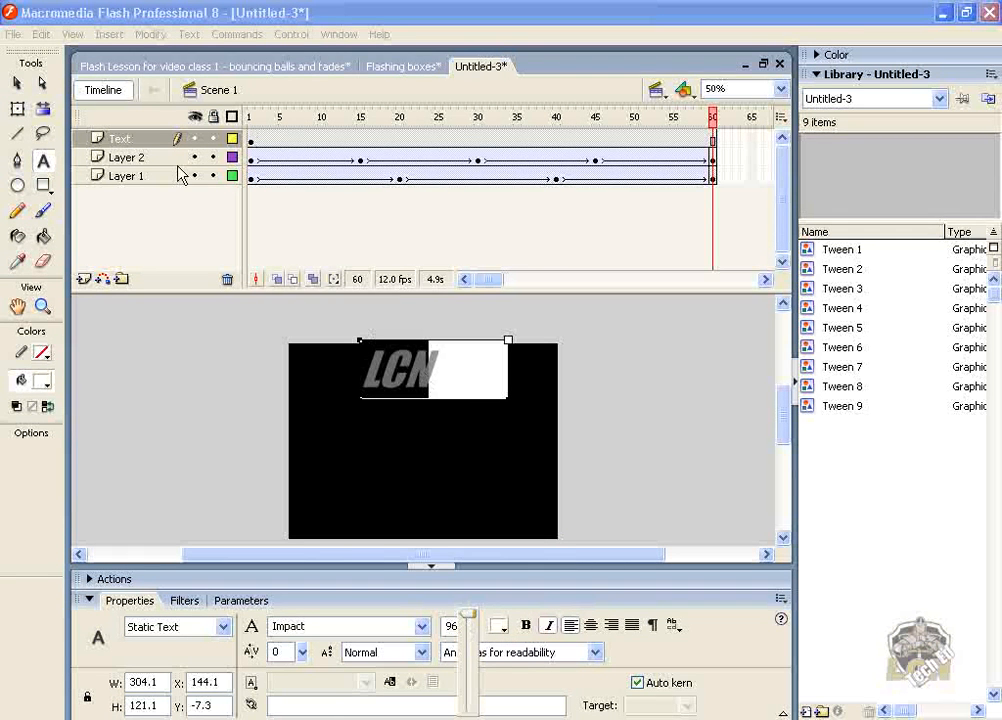
left_click(18, 84)
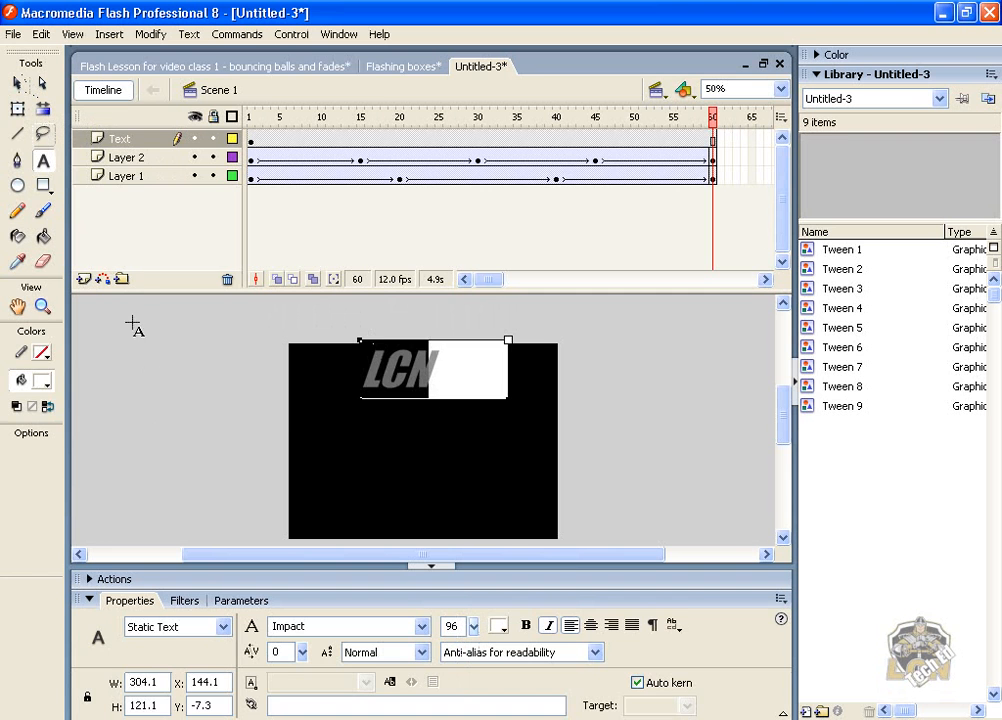
left_click(157, 374)
left_click(18, 84)
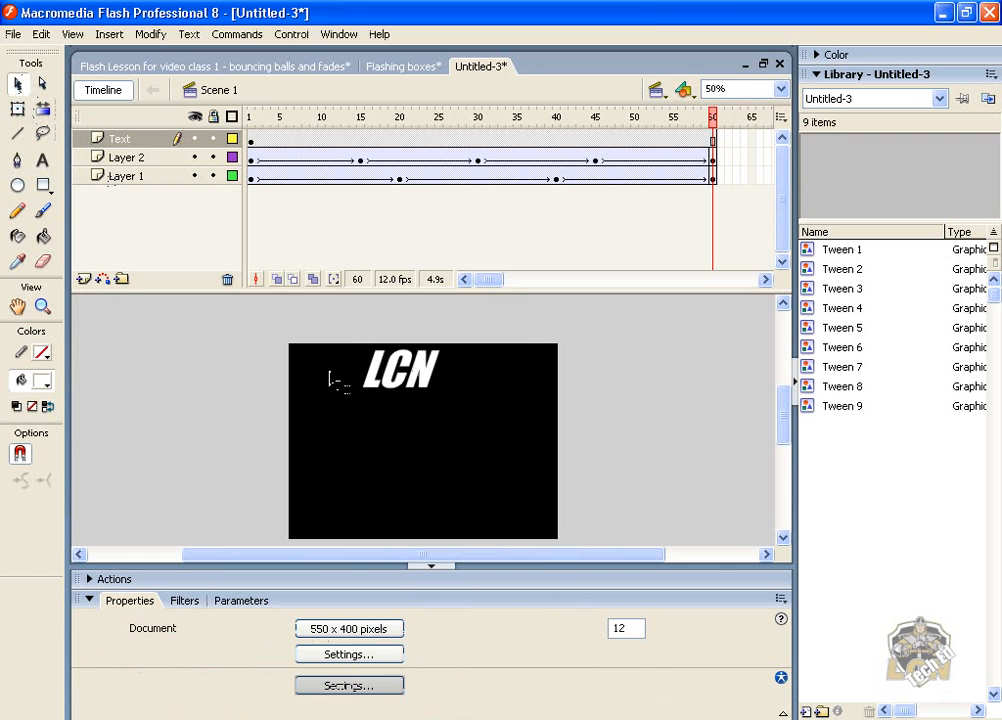
left_click_drag(441, 400, 432, 462)
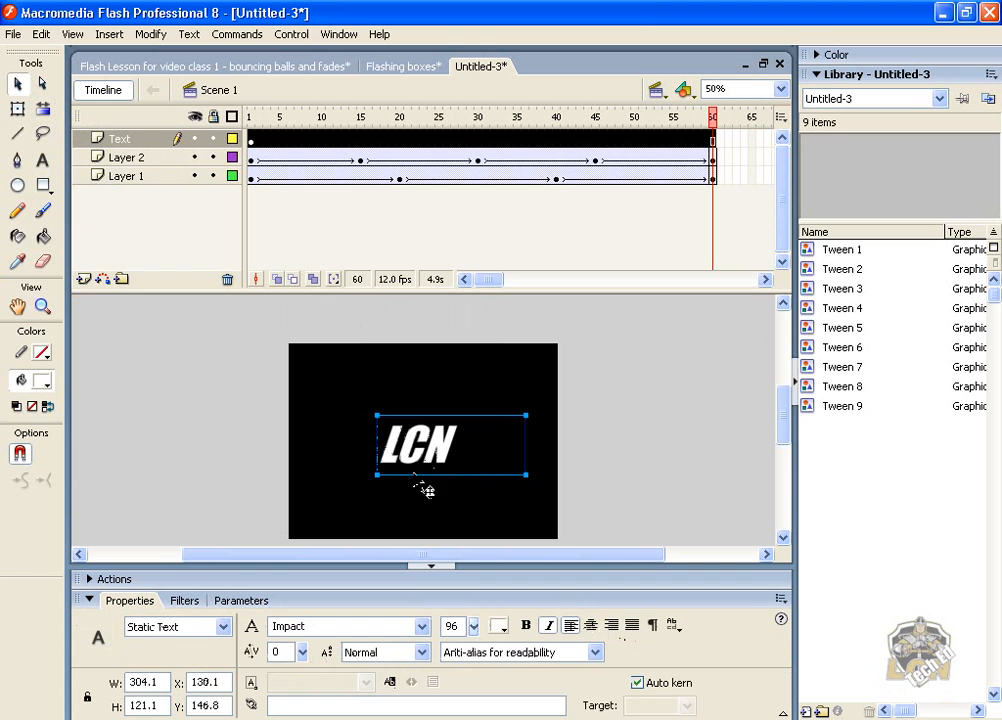
Convert the LCN text at frame 1 of the Text layer into a graphic symbol
left_click(302, 141)
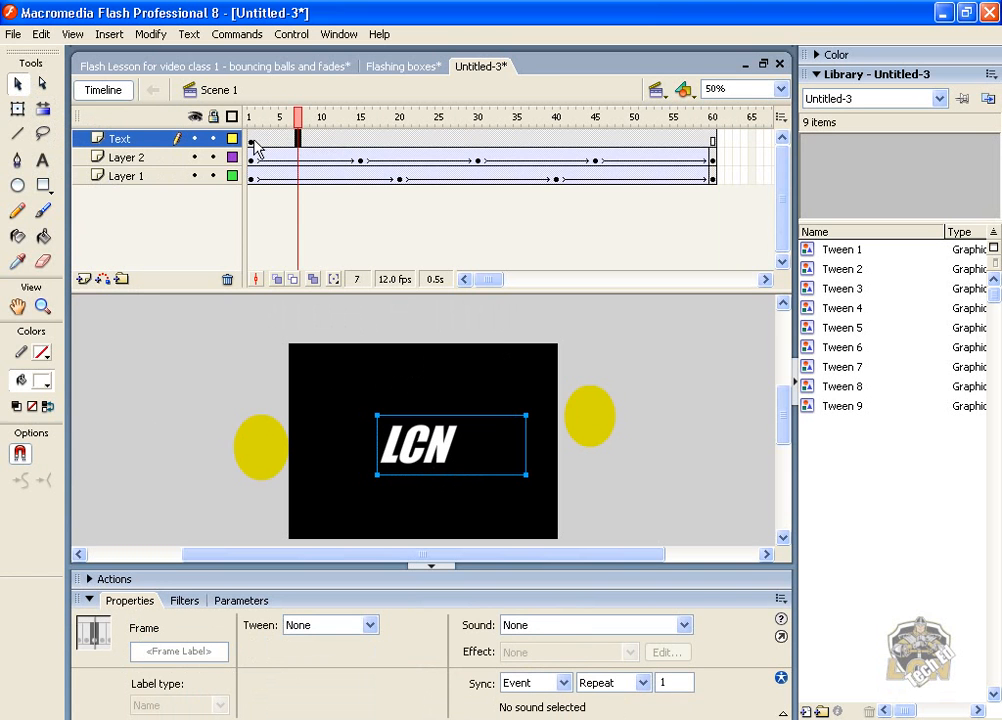
left_click(252, 142)
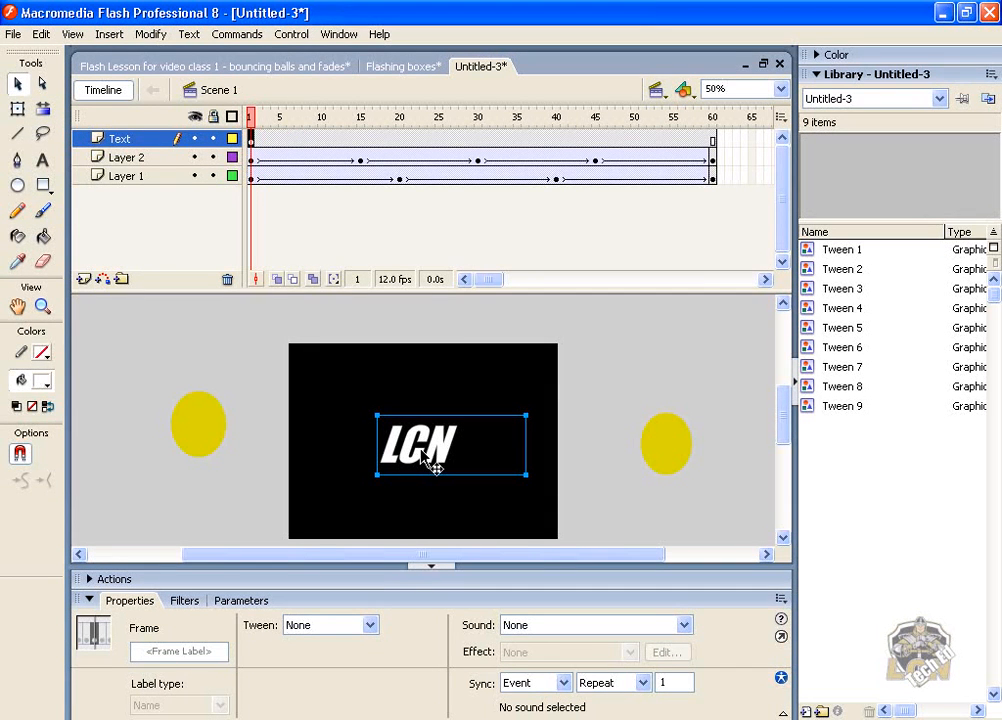
left_click(421, 452)
right_click(421, 452)
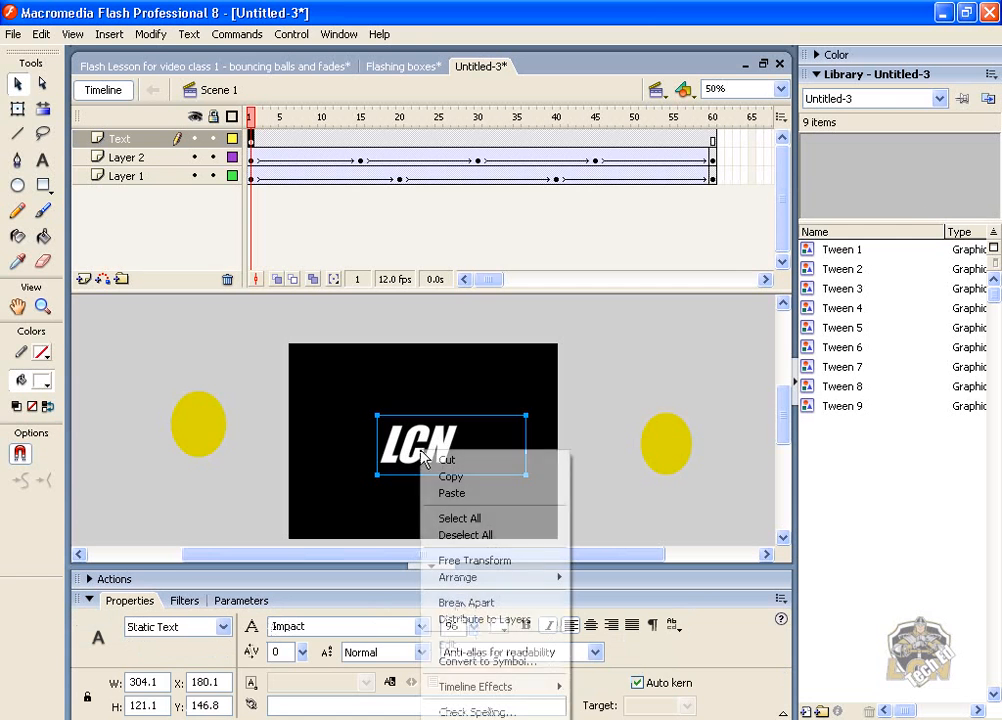
left_click(488, 662)
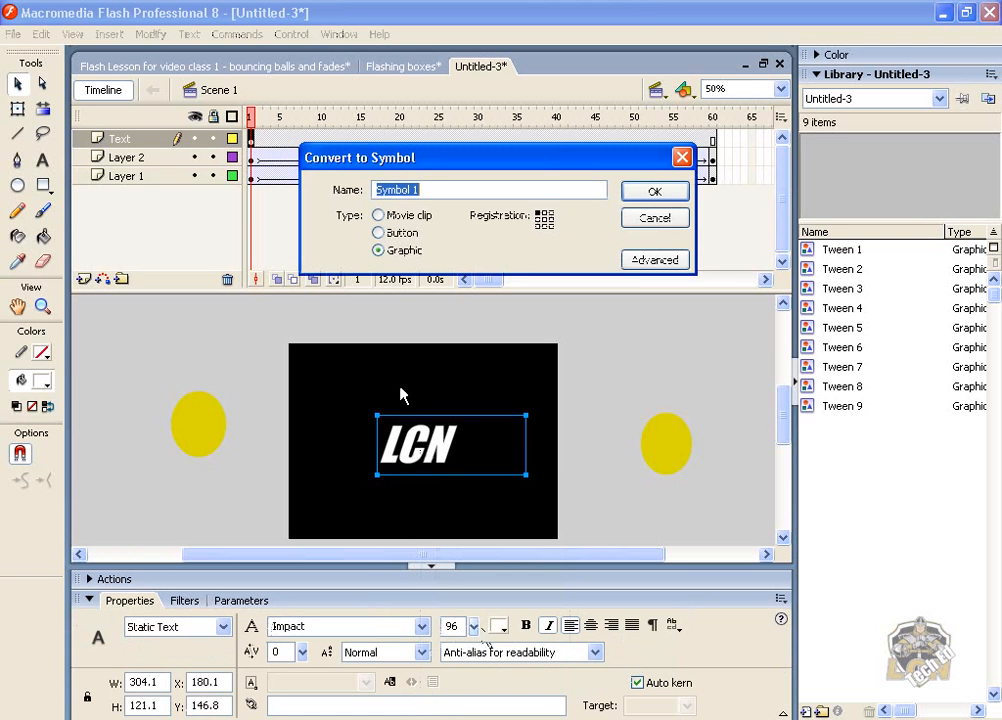
left_click(655, 192)
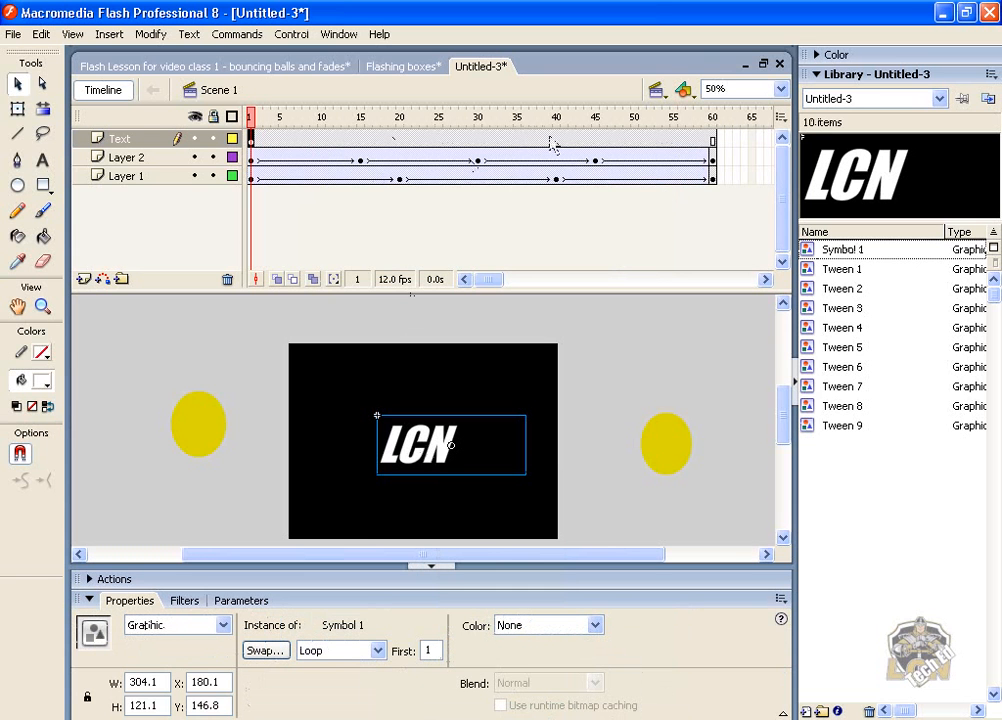
Give the LCN symbol at frame 1 an Alpha color effect of 0%
left_click(554, 138)
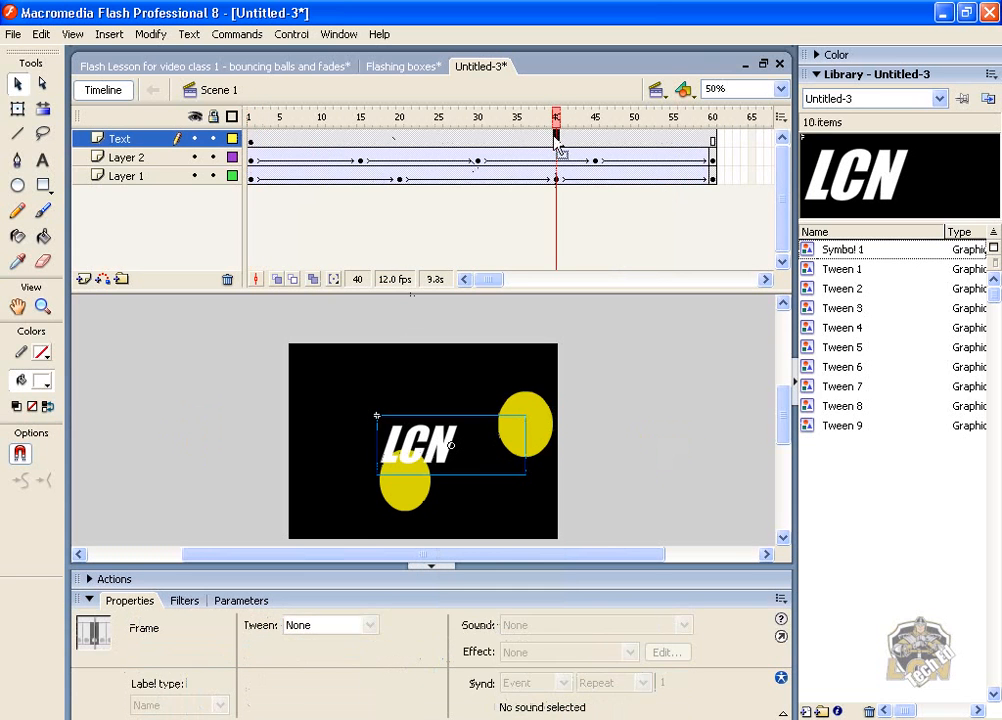
right_click(554, 138)
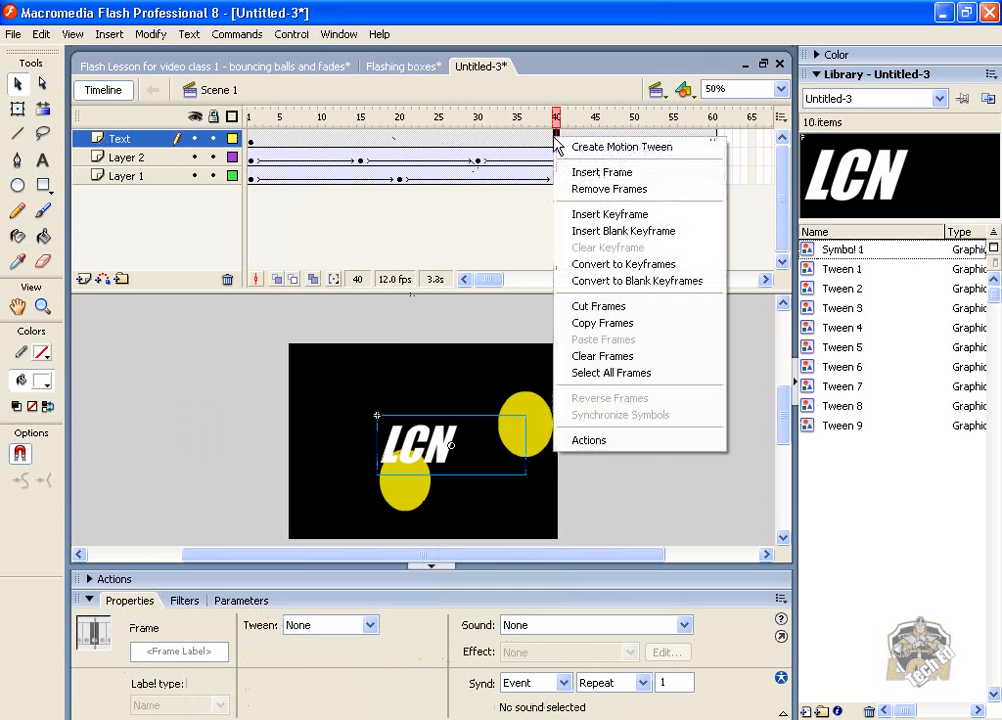
left_click(251, 139)
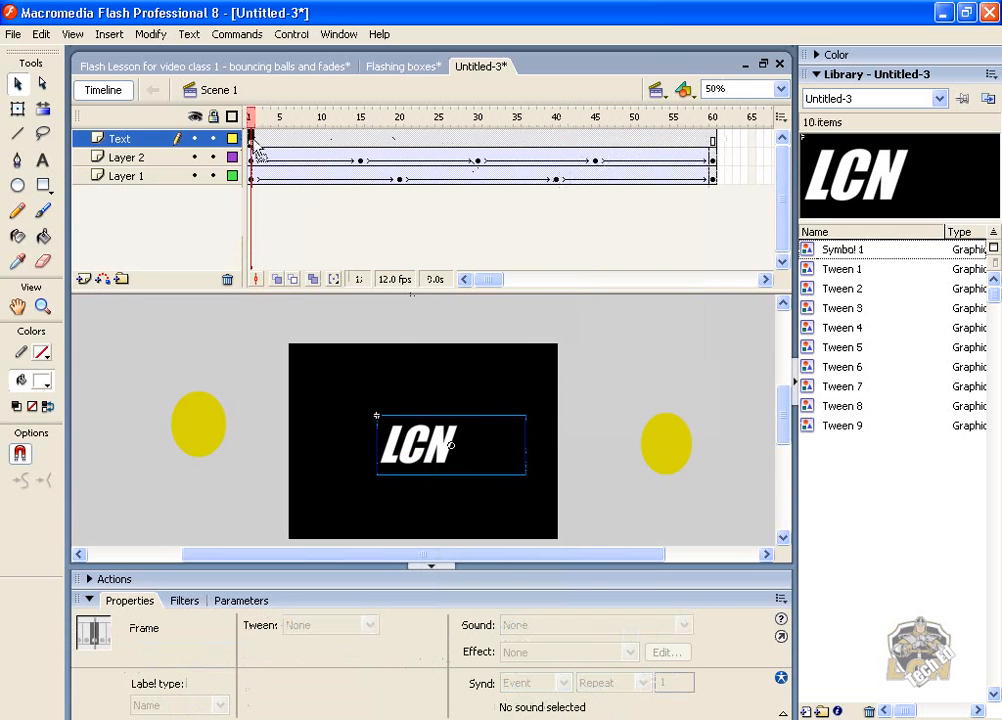
left_click(448, 466)
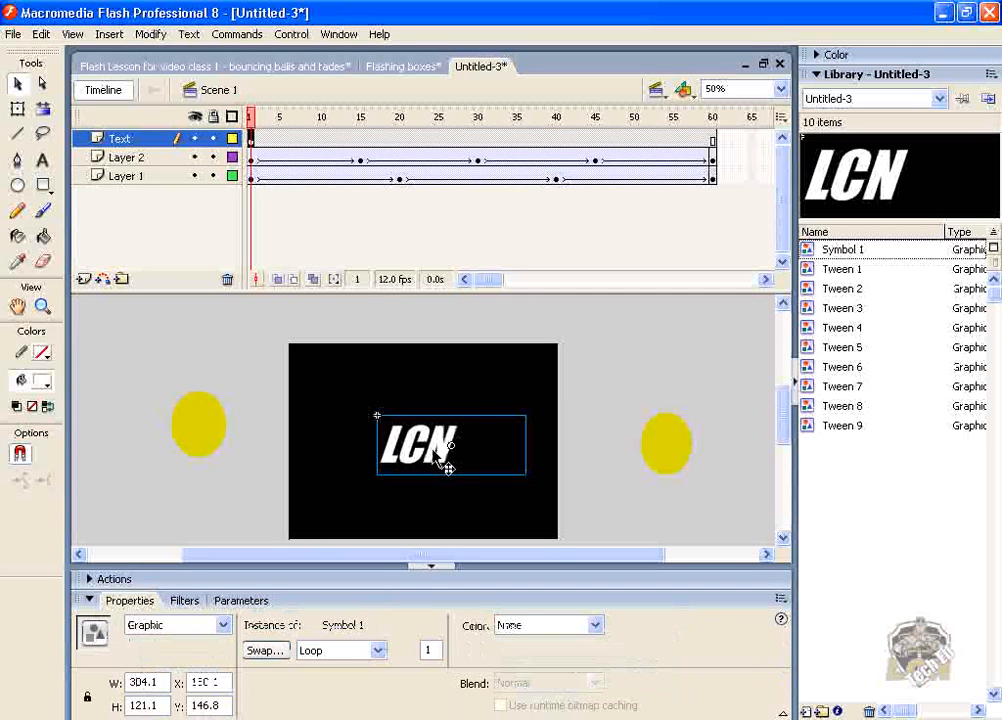
left_click(596, 626)
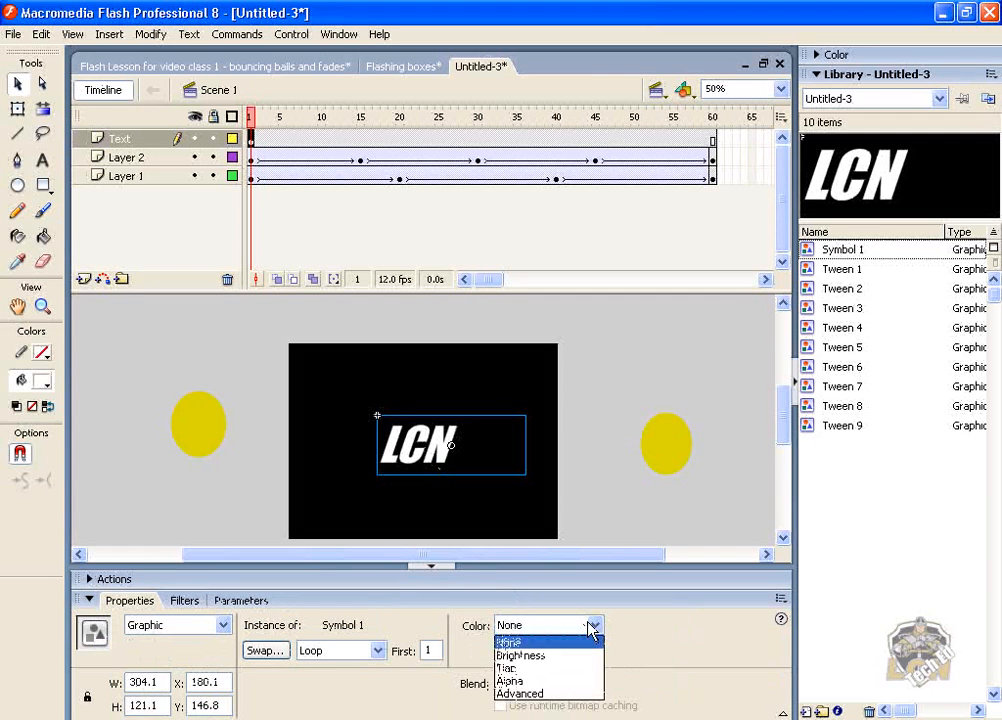
left_click(562, 681)
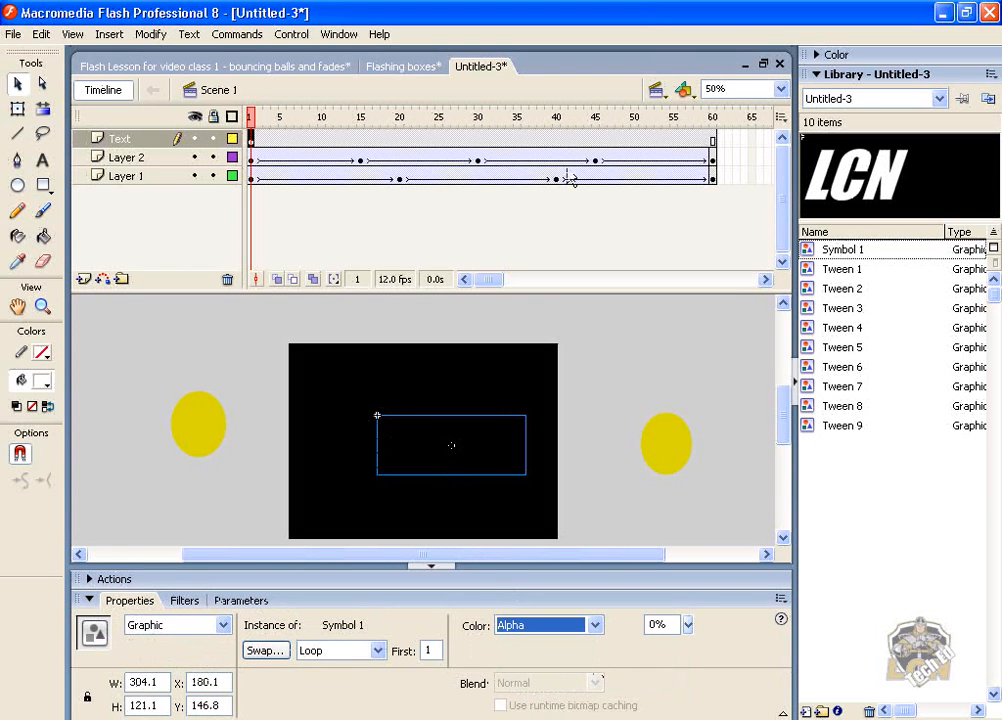
Insert keyframes at frames 40 and 60 on the Text layer
left_click(556, 140)
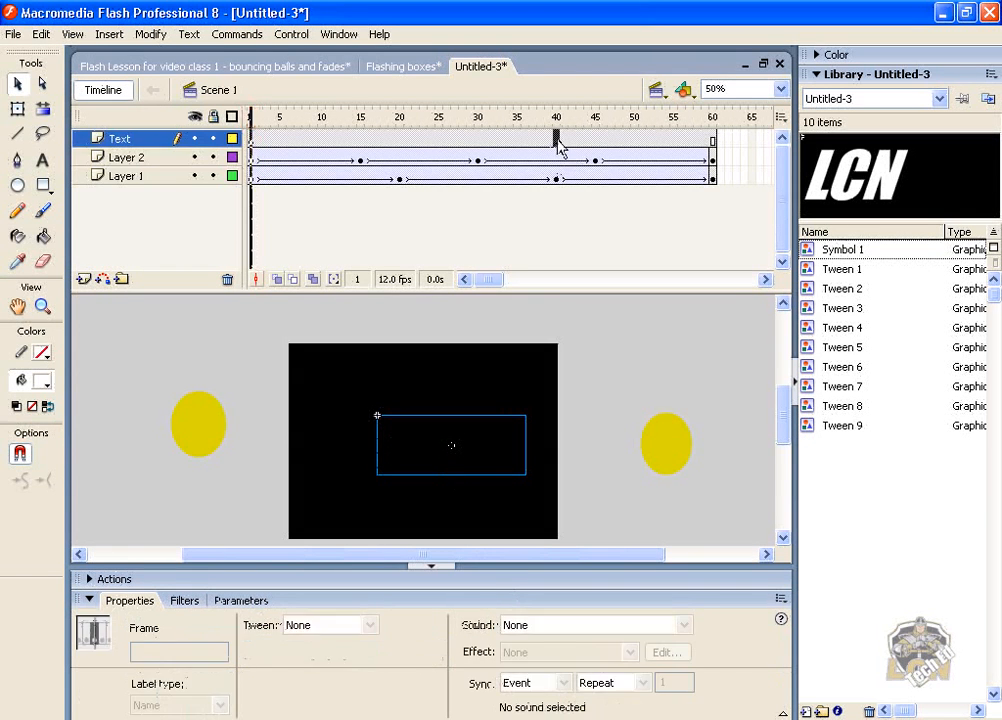
right_click(557, 141)
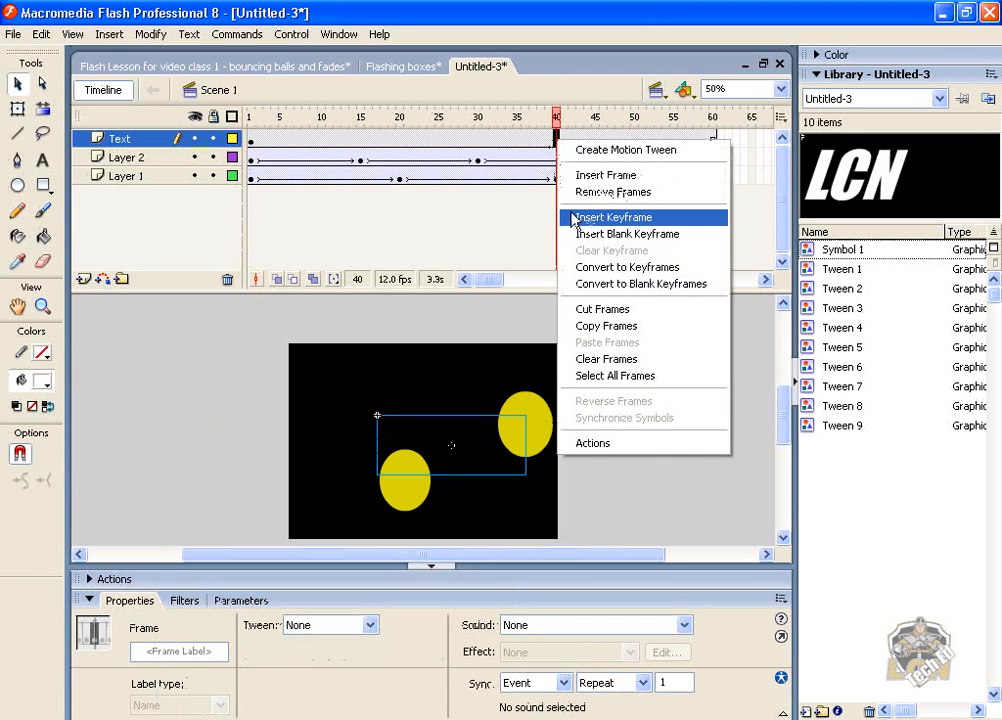
left_click(612, 217)
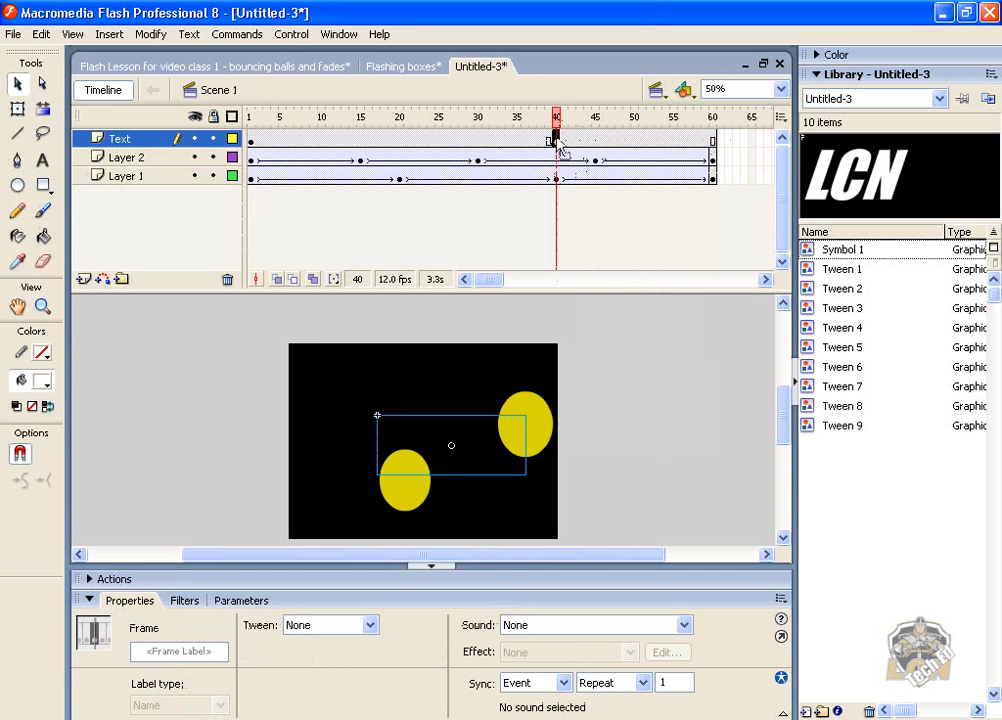
left_click(716, 146)
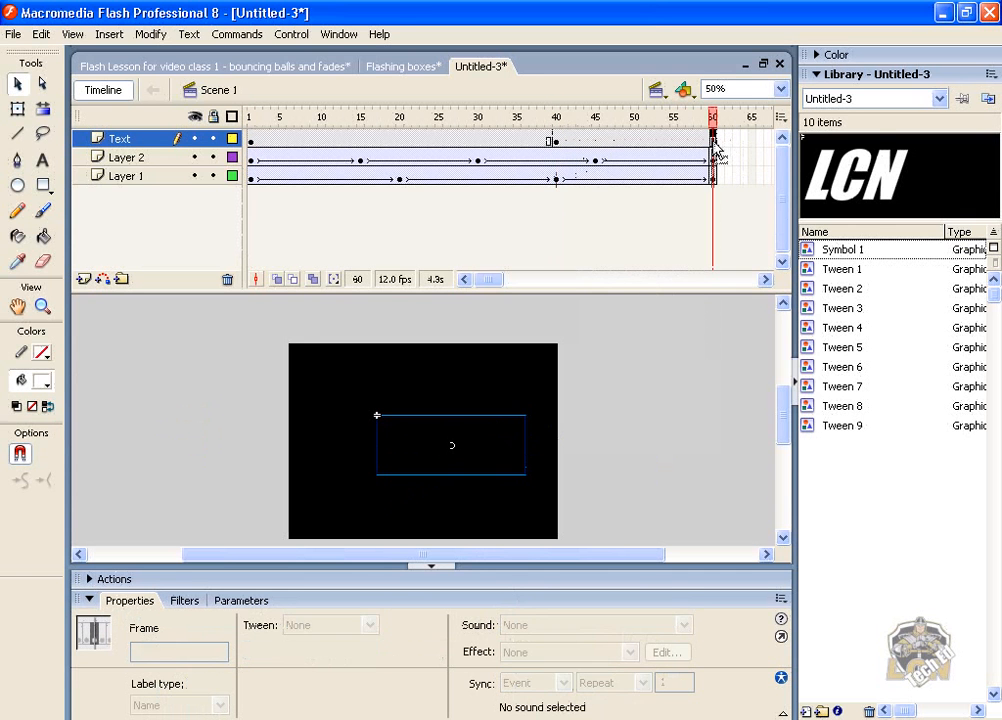
right_click(716, 146)
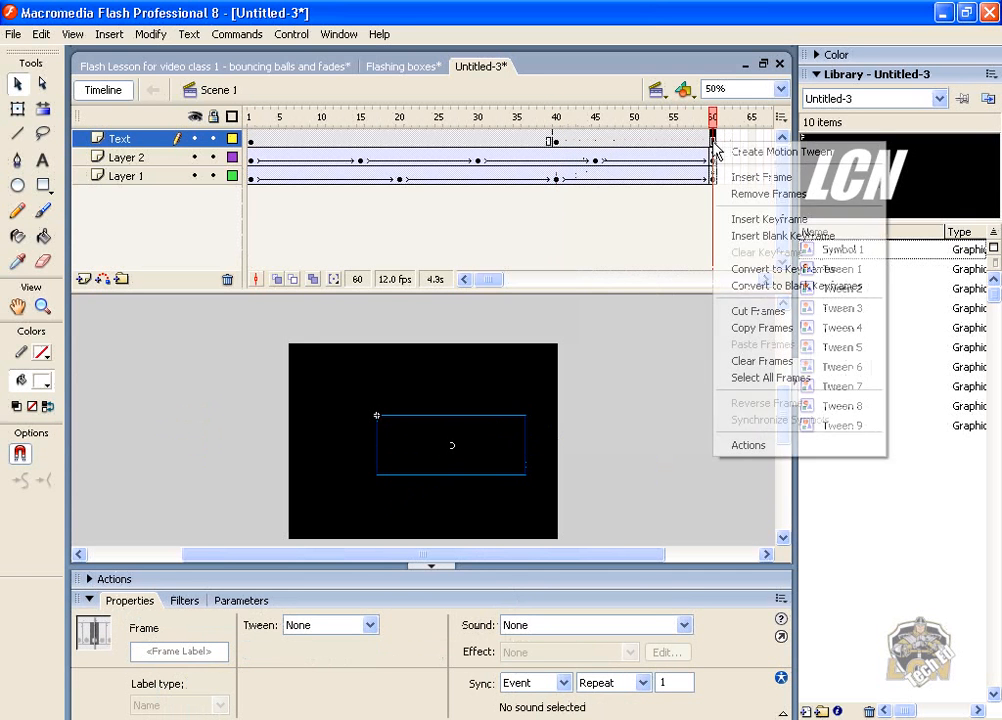
left_click(740, 222)
Raise the LCN symbol's Alpha to 100% at frame 60
left_click(474, 438)
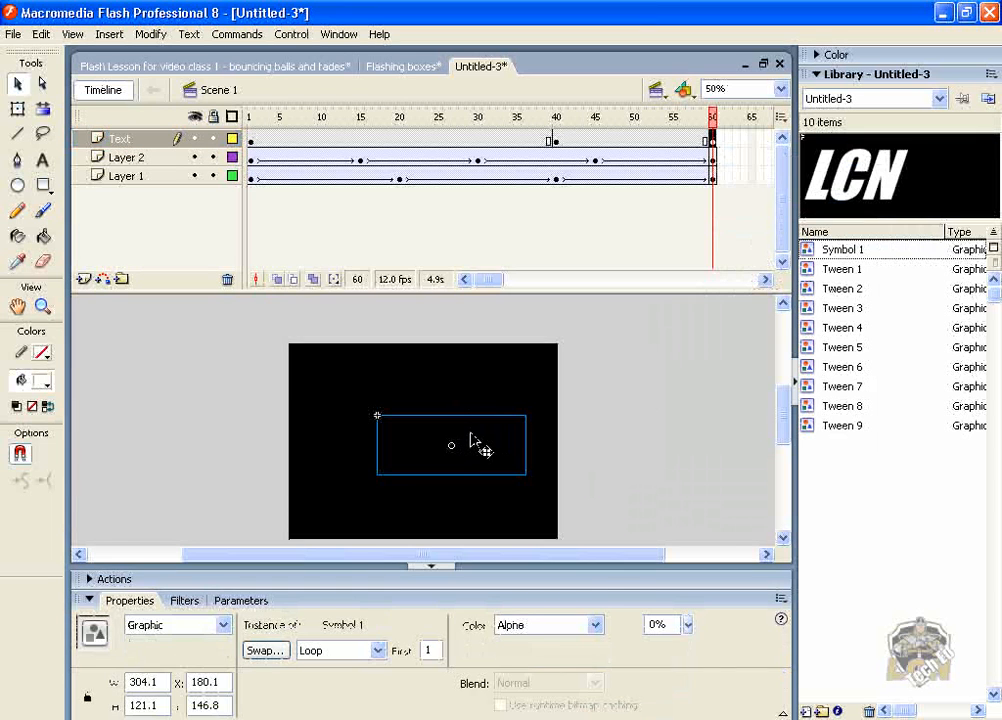
left_click(688, 627)
left_click_drag(688, 630, 676, 523)
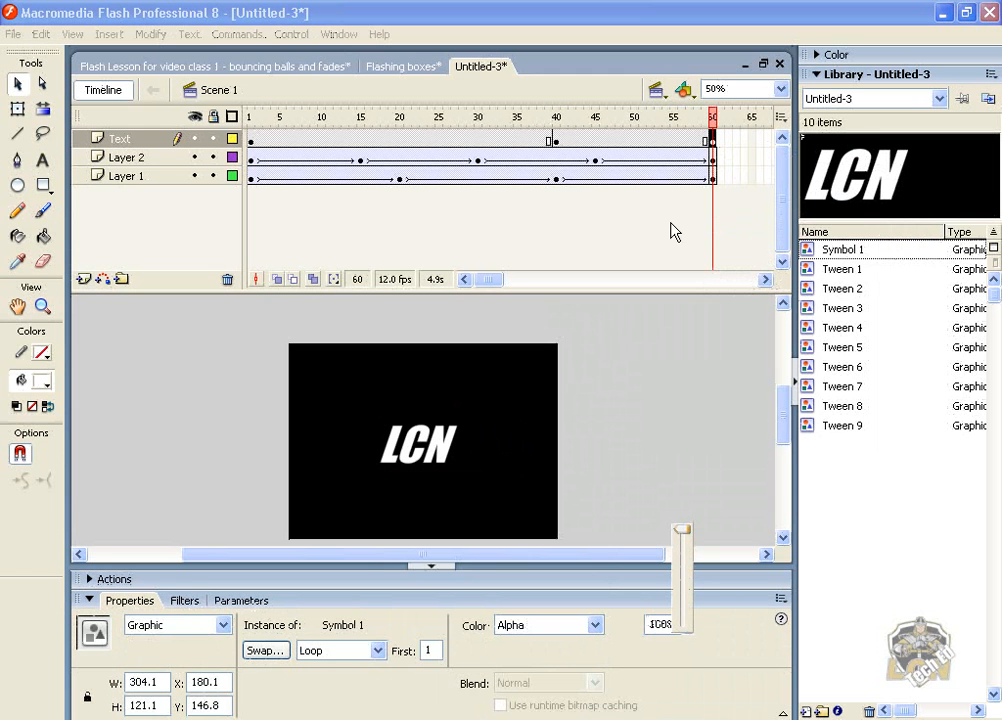
Create a motion tween between frames 40 and 60 on the Text layer, and play the animation from frame 36
left_click(648, 148)
right_click(650, 146)
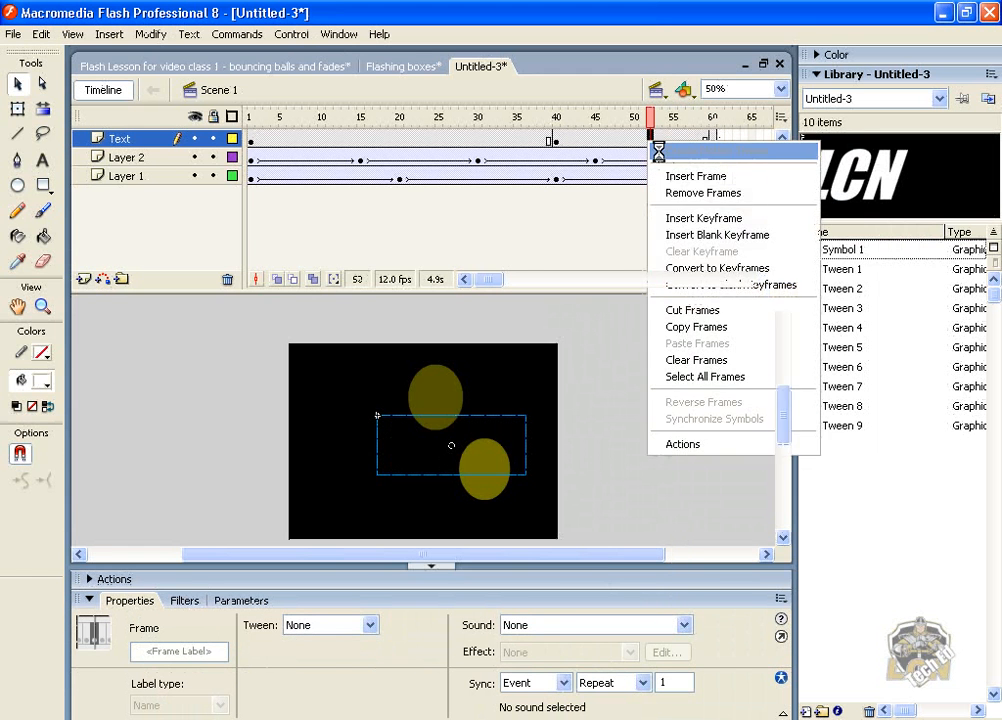
left_click(665, 151)
left_click(526, 140)
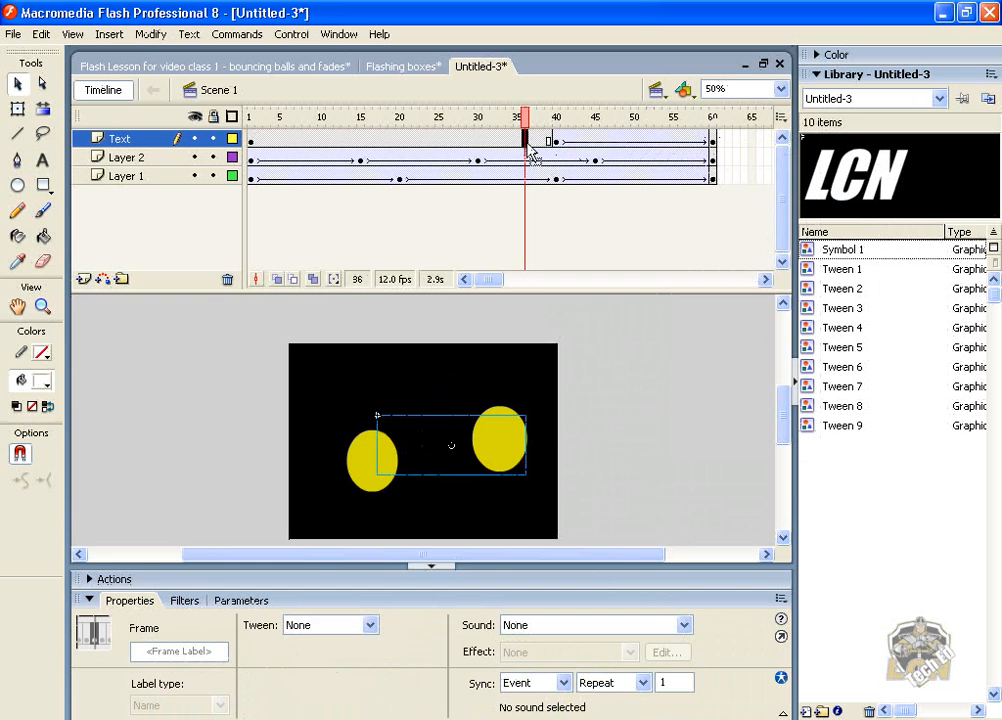
key("Return")
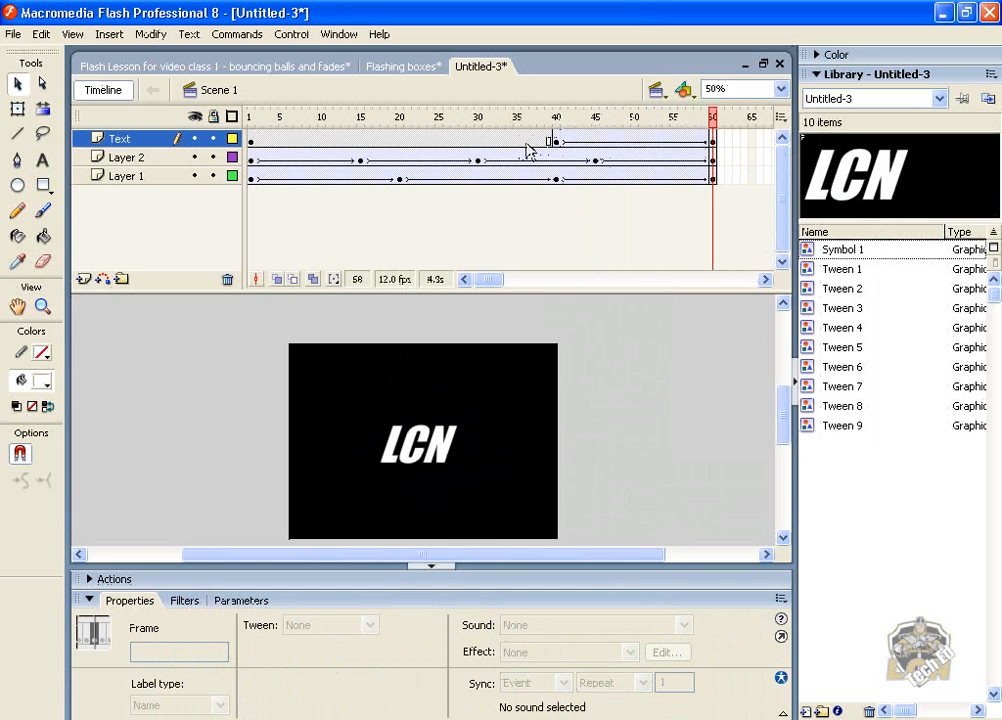
Enlarge the LCN symbol at frame 60 to about 568 by 301 px, centre the text on the stage, and play from frame 38
left_click(712, 140)
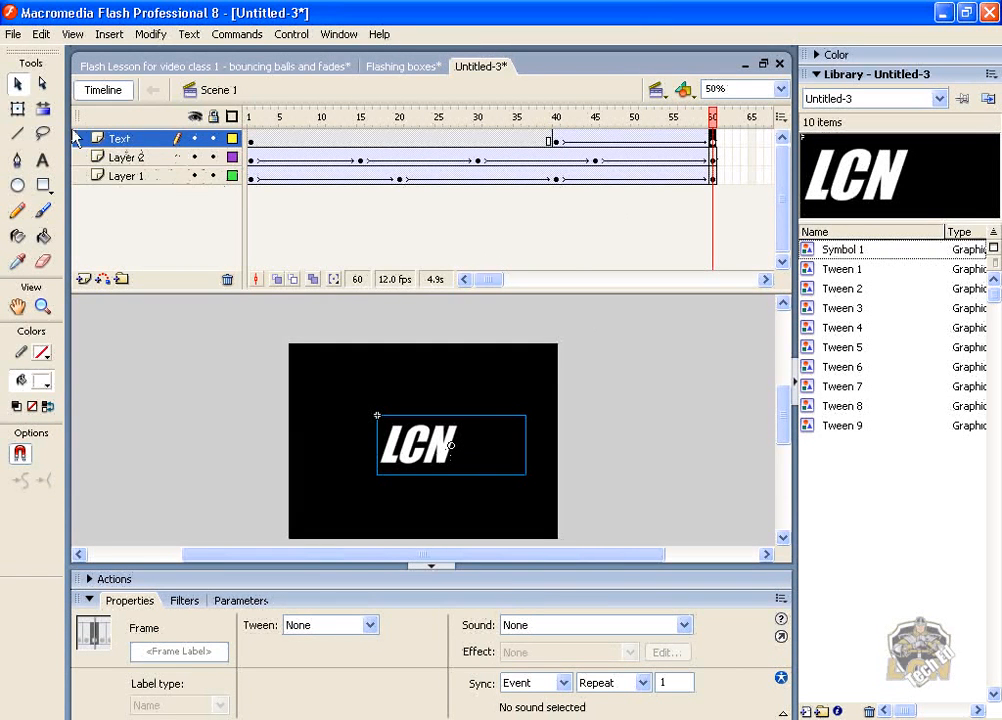
left_click(19, 111)
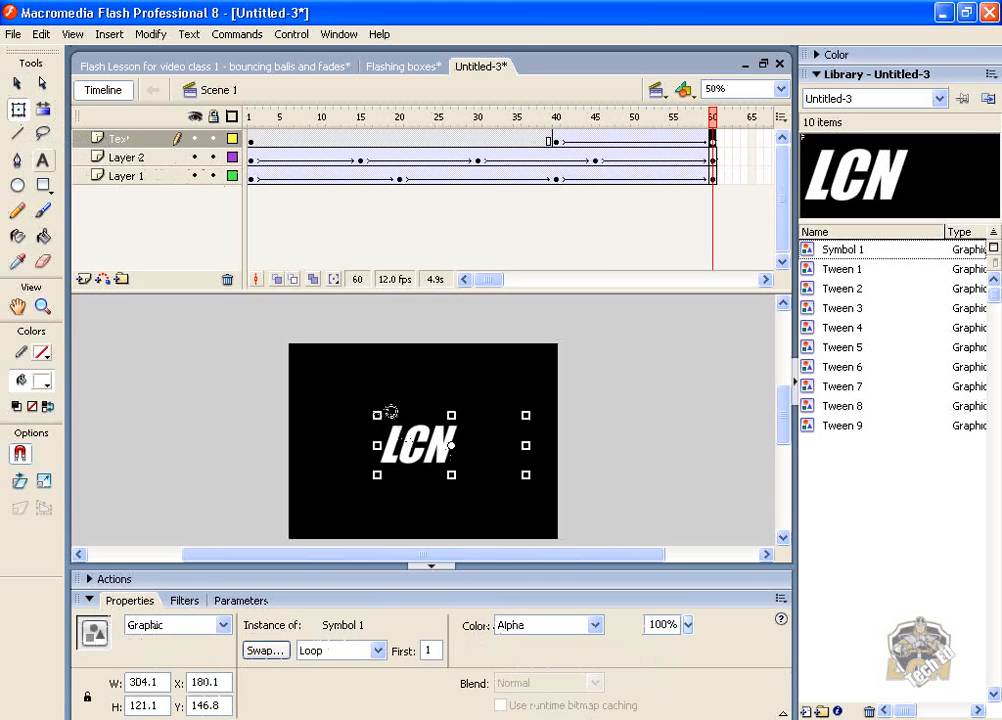
left_click_drag(377, 416, 312, 370)
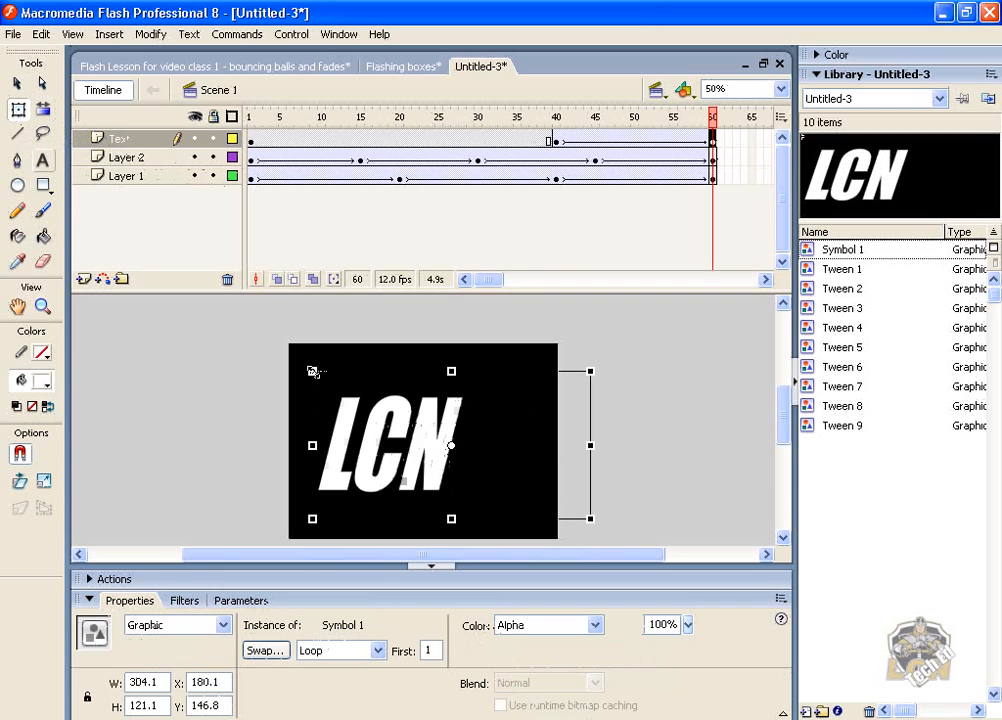
left_click_drag(393, 437, 418, 442)
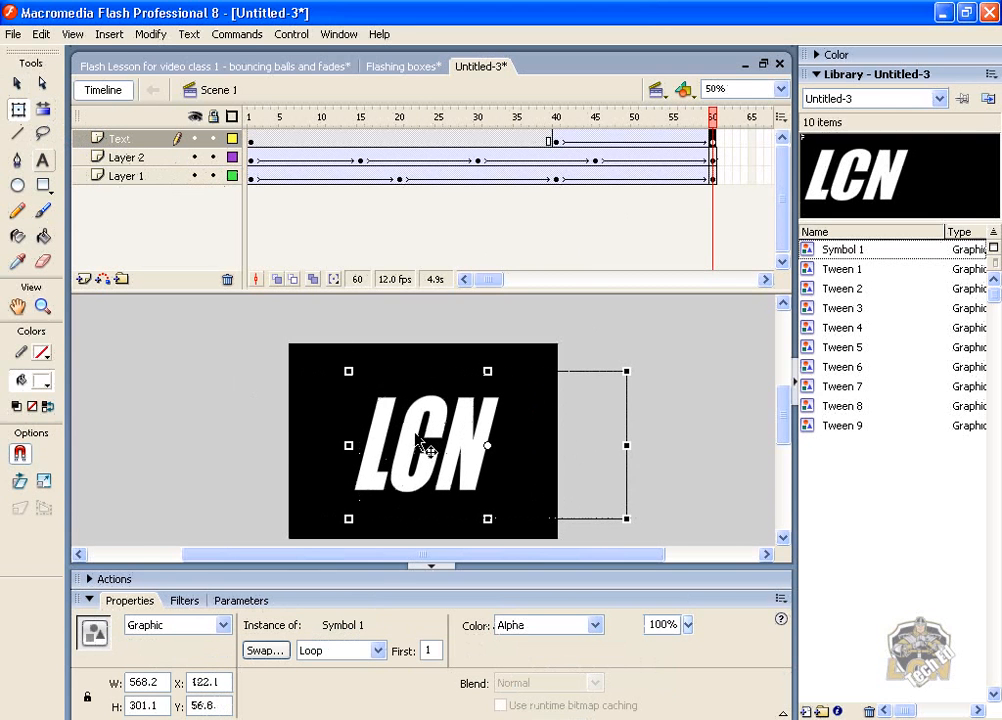
left_click(540, 142)
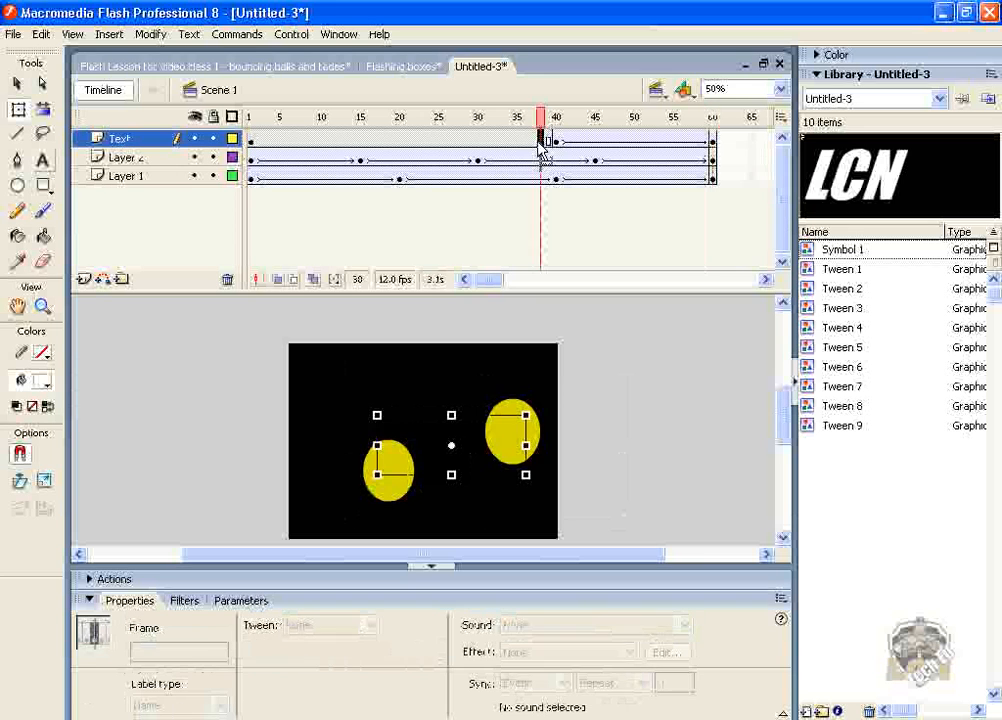
key("Return")
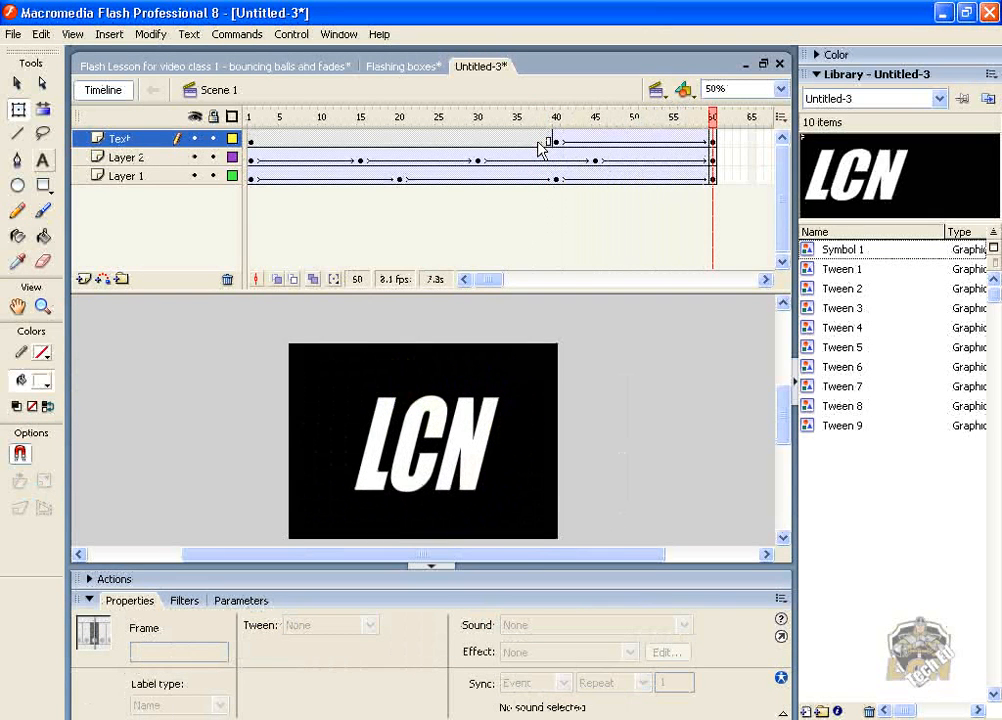
Reduce the LCN symbol's height at frame 60 to about 241 px and play the animation from frame 36
left_click(713, 141)
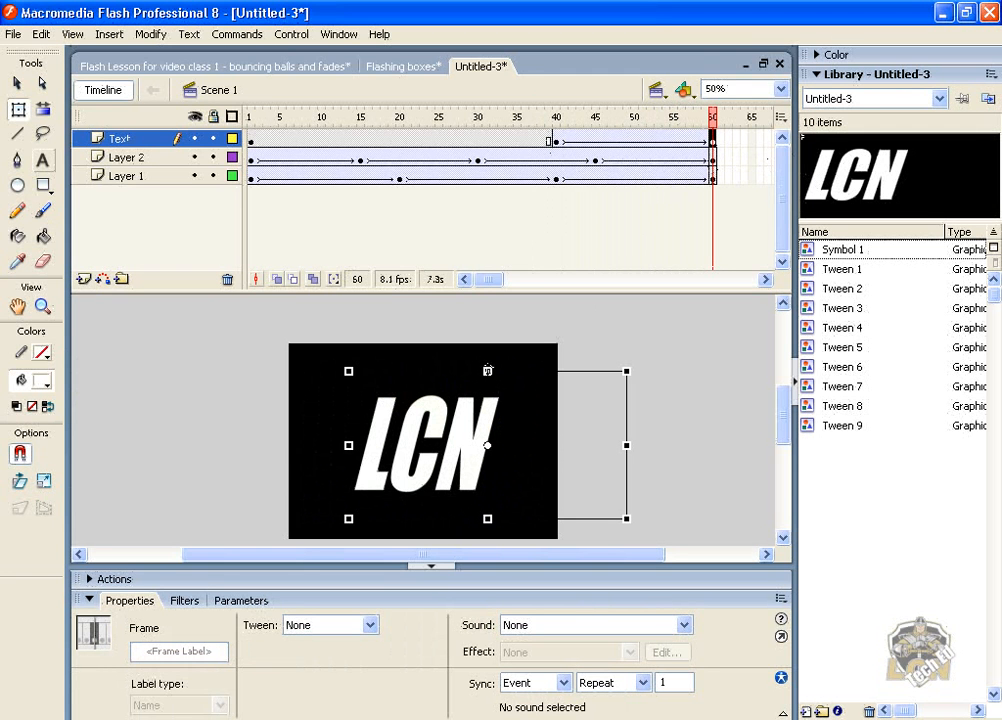
left_click_drag(487, 371, 487, 386)
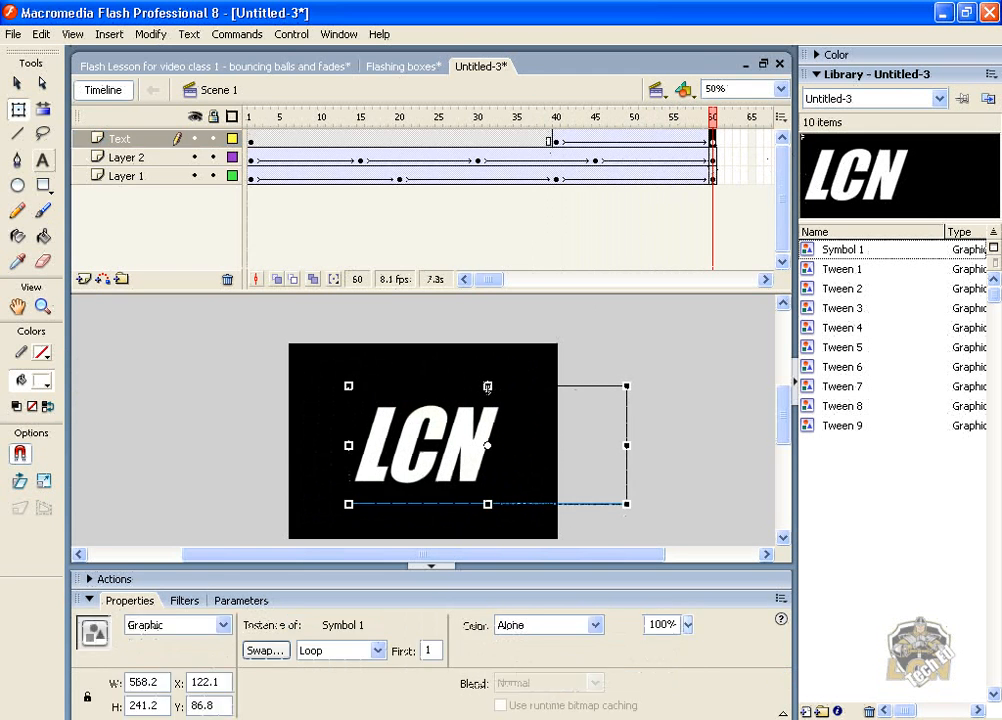
left_click(525, 140)
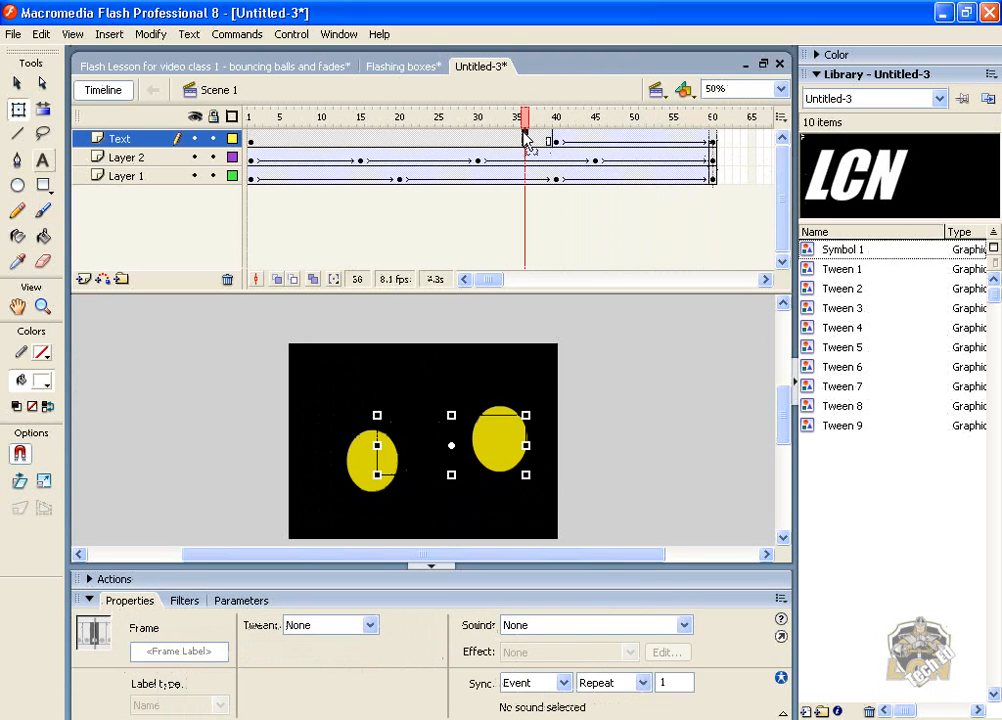
key("Return")
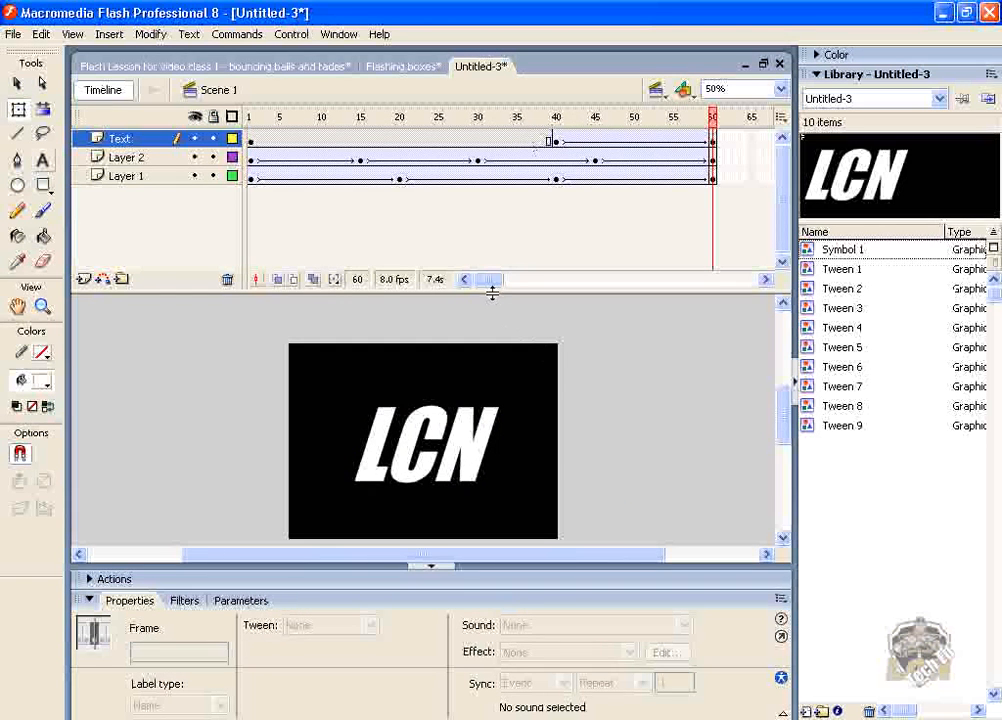
Insert keyframes at frame 75 on the Text layer, Layer 2 and Layer 1
left_click_drag(490, 290, 508, 288)
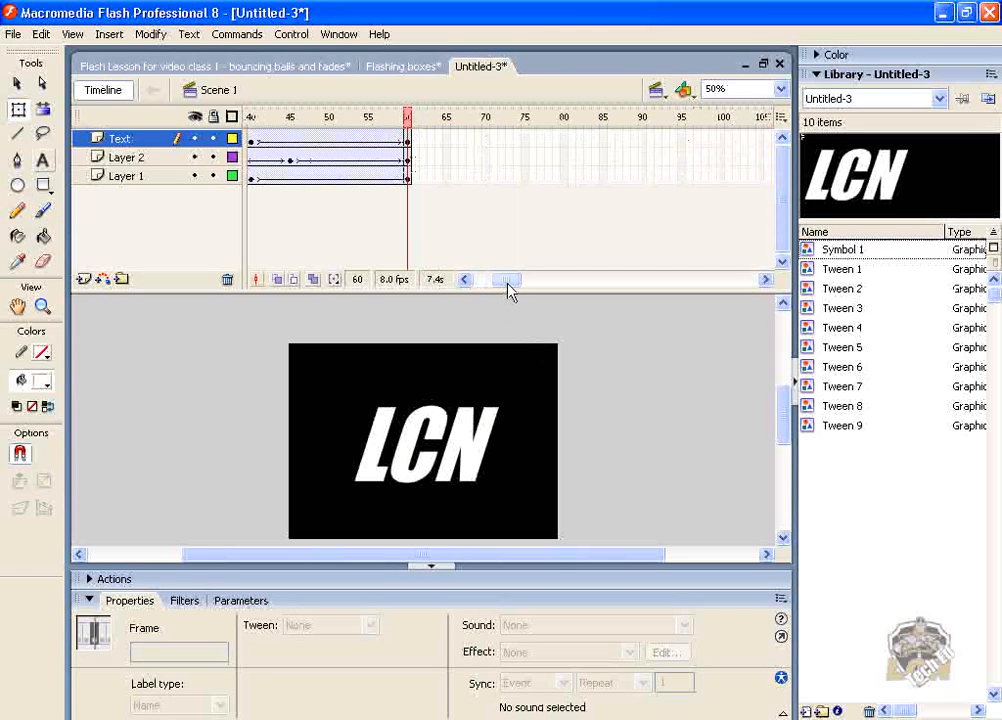
left_click_drag(527, 143, 530, 178)
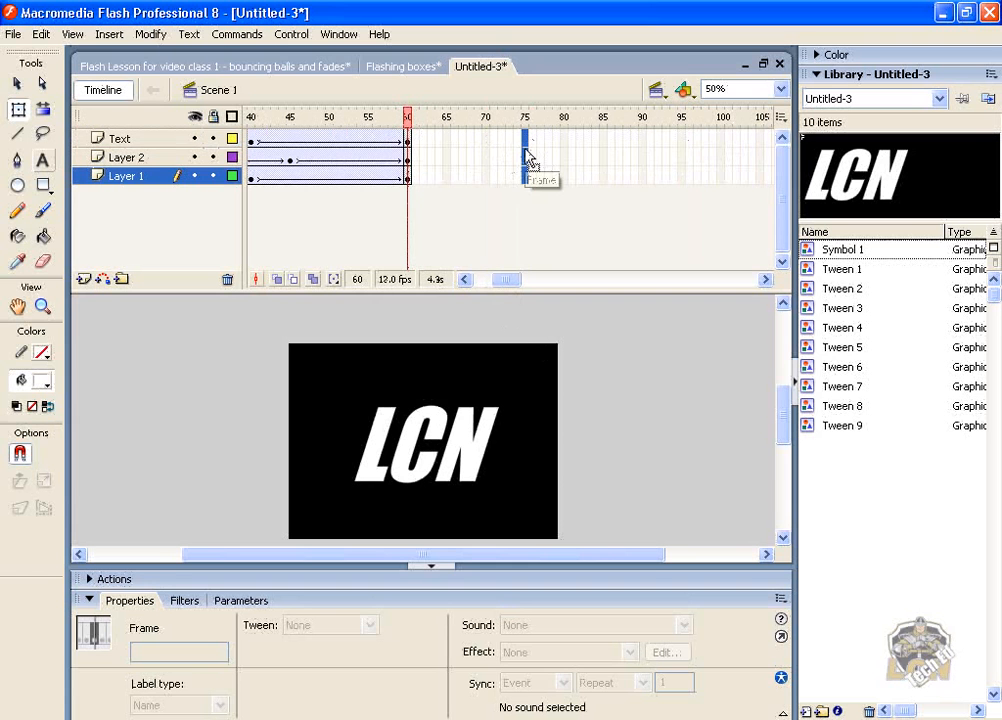
right_click(526, 156)
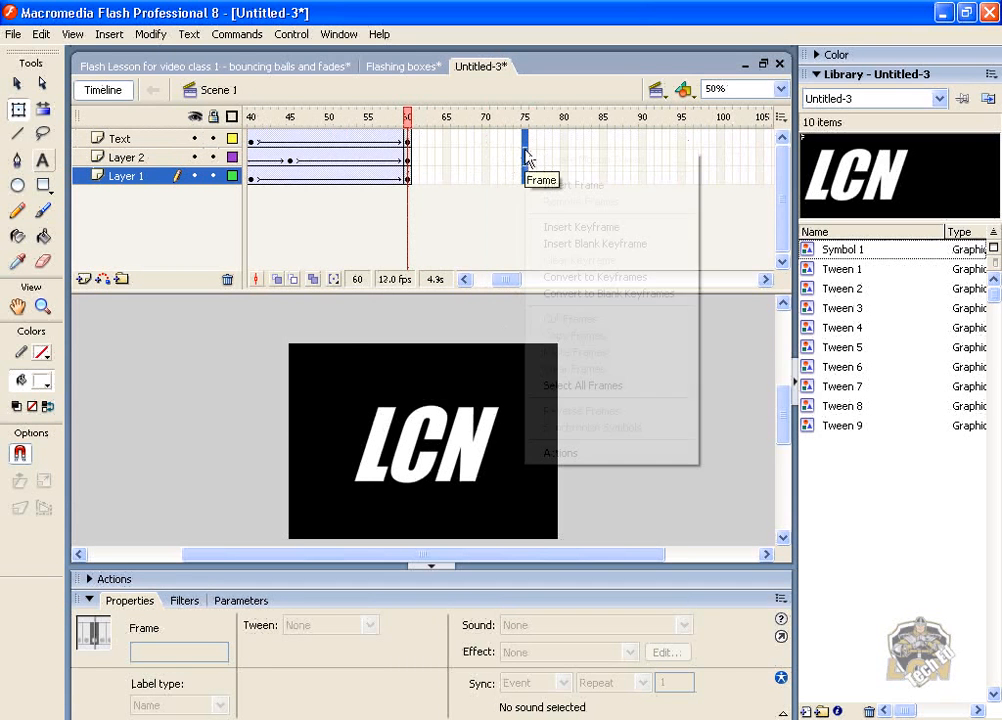
left_click(573, 230)
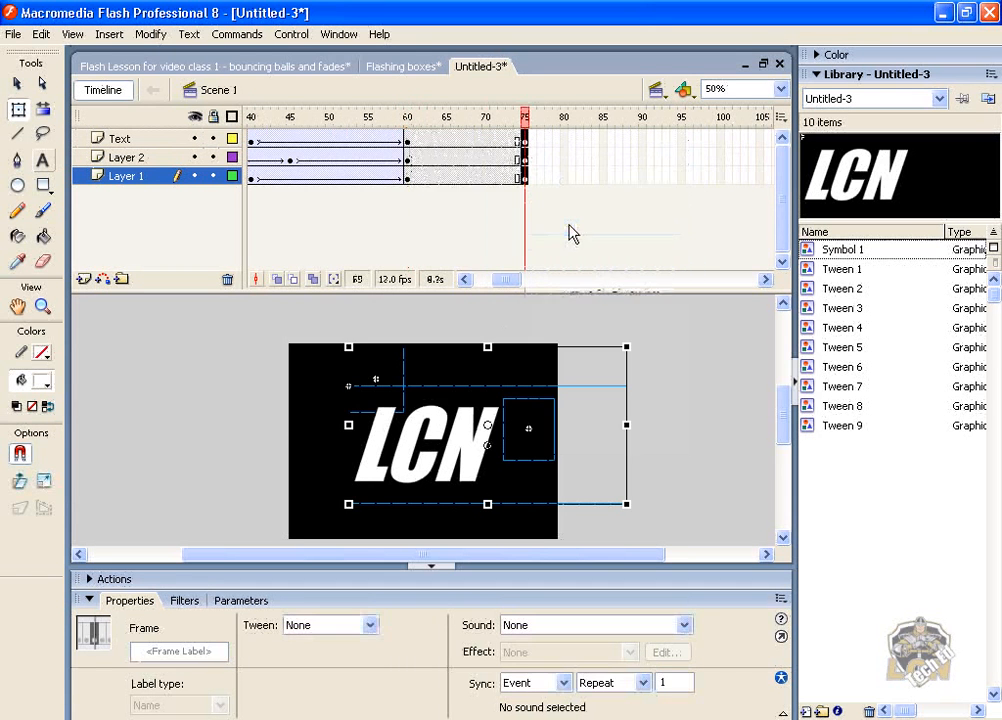
Play back the extended ending from about frame 53, and the whole animation from frame 1
left_click(356, 146)
key("Return")
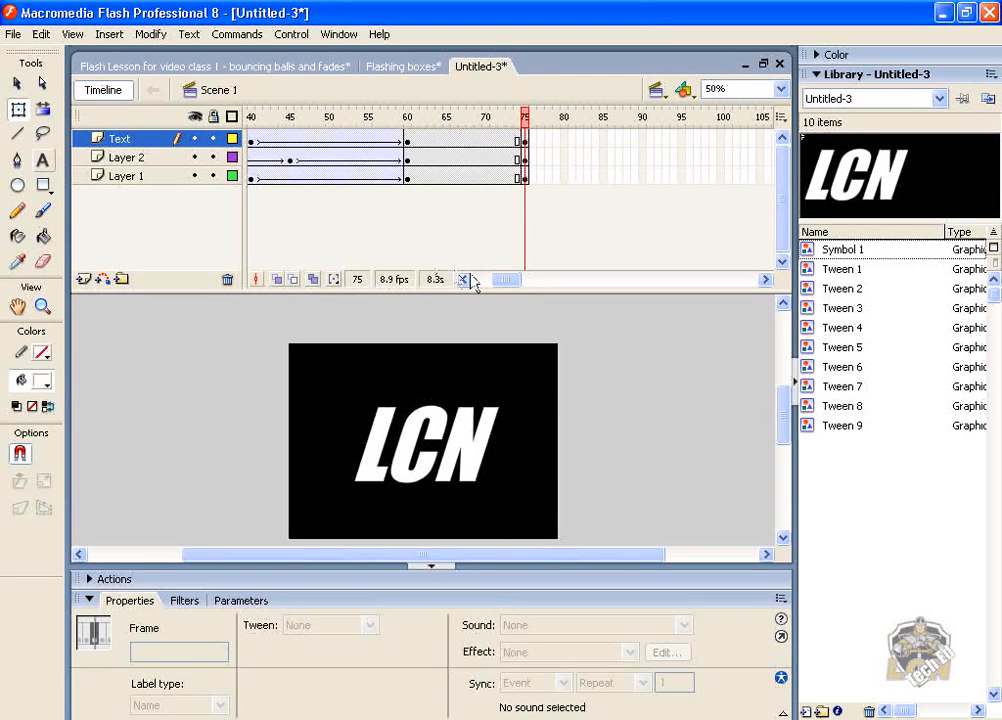
left_click_drag(519, 291, 481, 291)
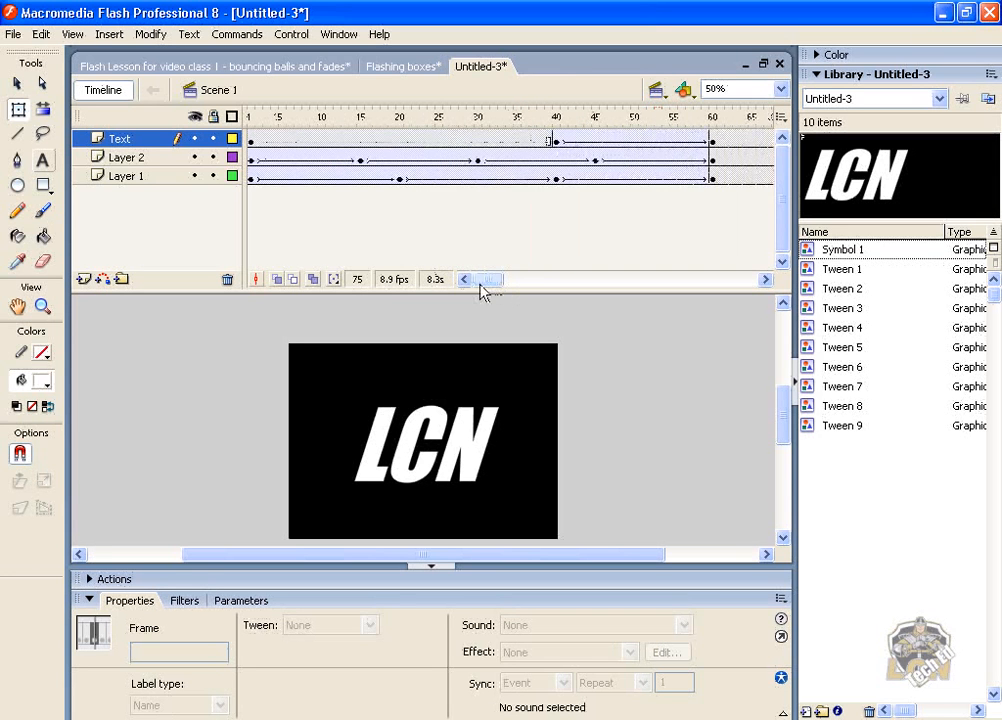
left_click(251, 142)
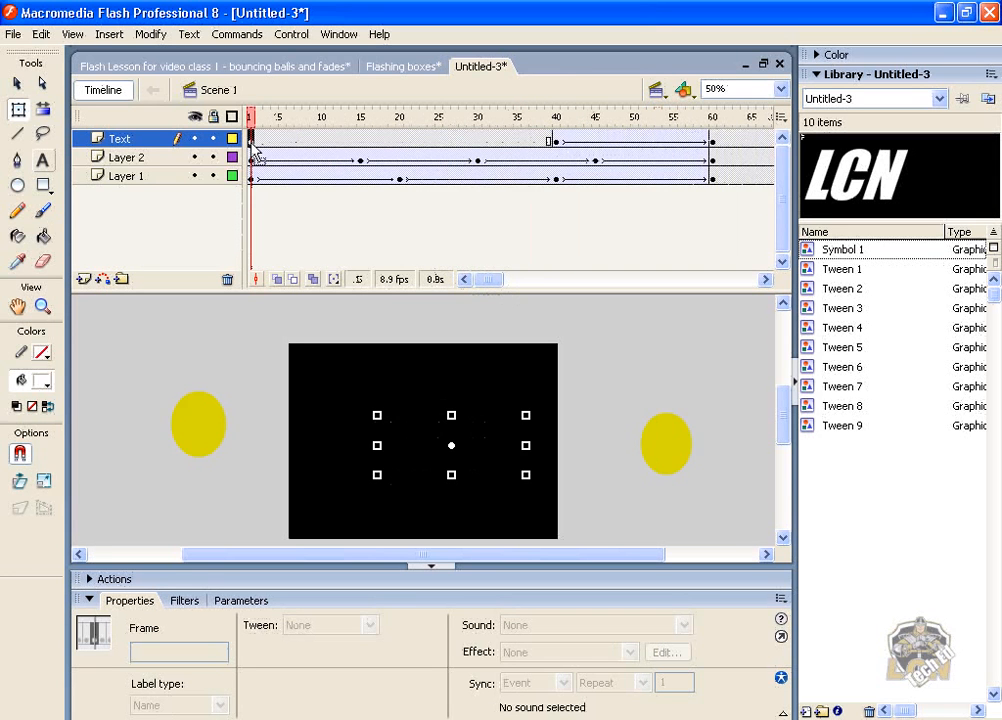
key("Return")
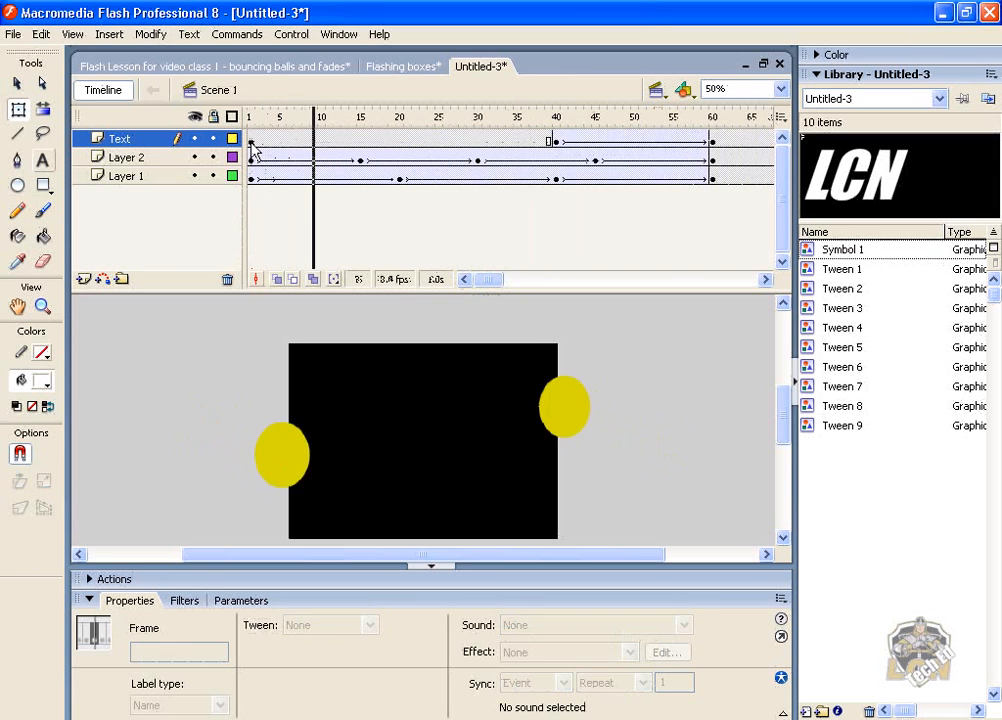